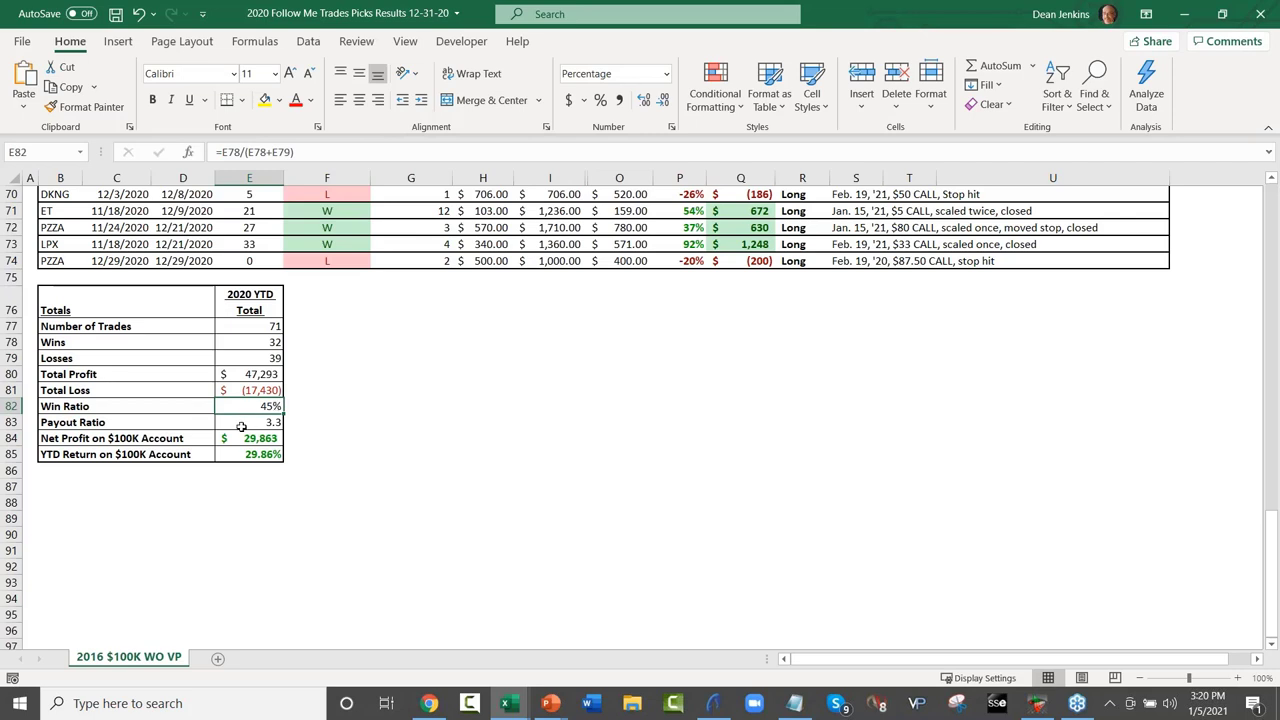
Inspect the formulas for the payout ratio, win ratio and YTD return in the 2020 YTD totals table.
left_click(241, 427)
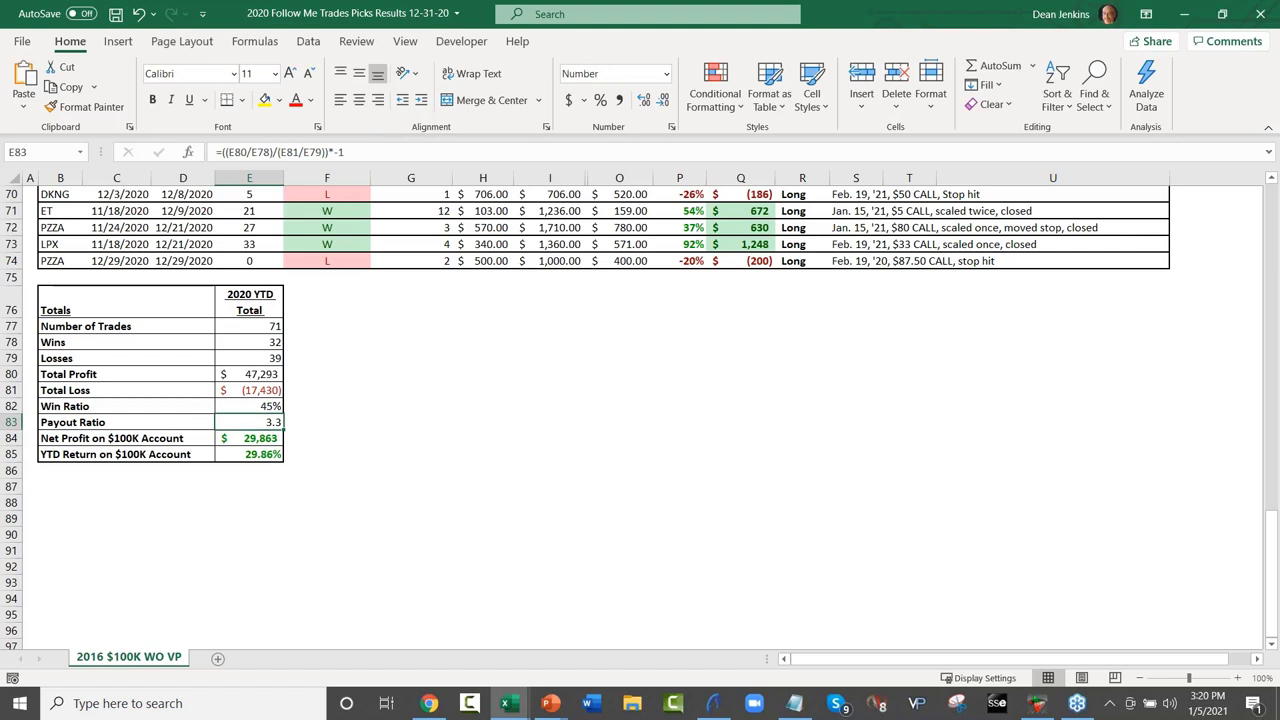
left_click(242, 406)
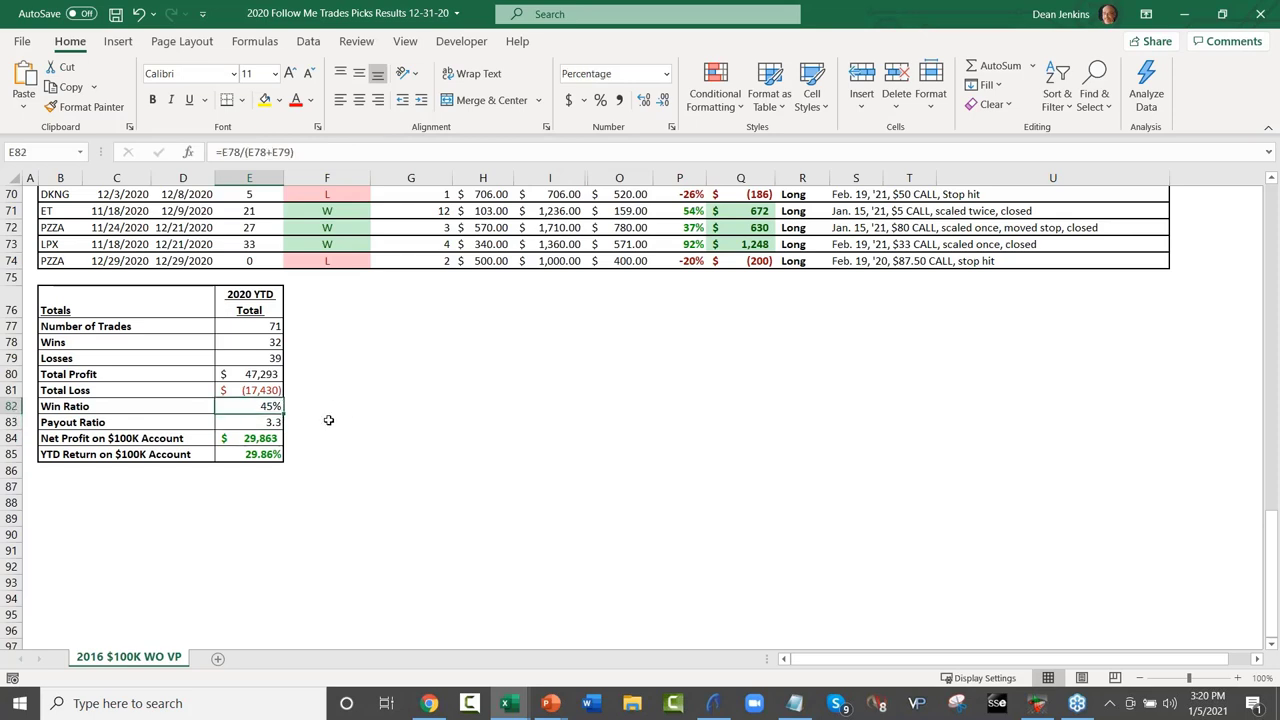
left_click(246, 456)
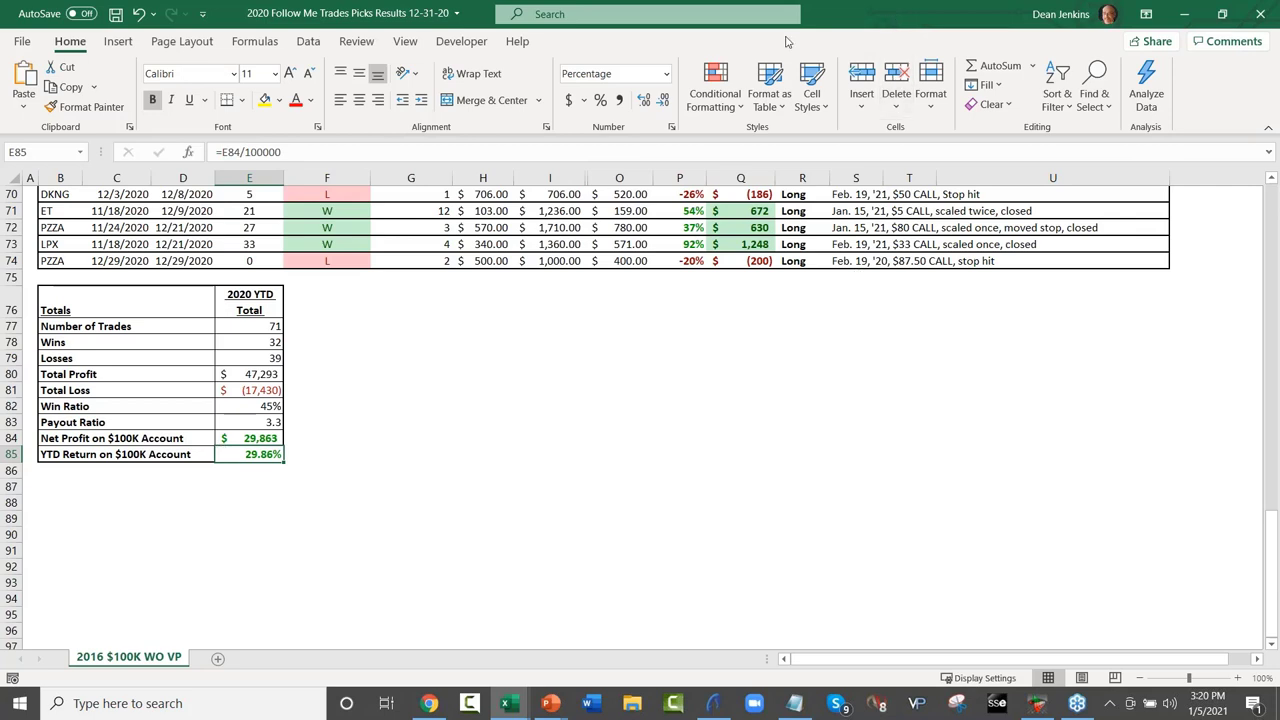
left_click(245, 410)
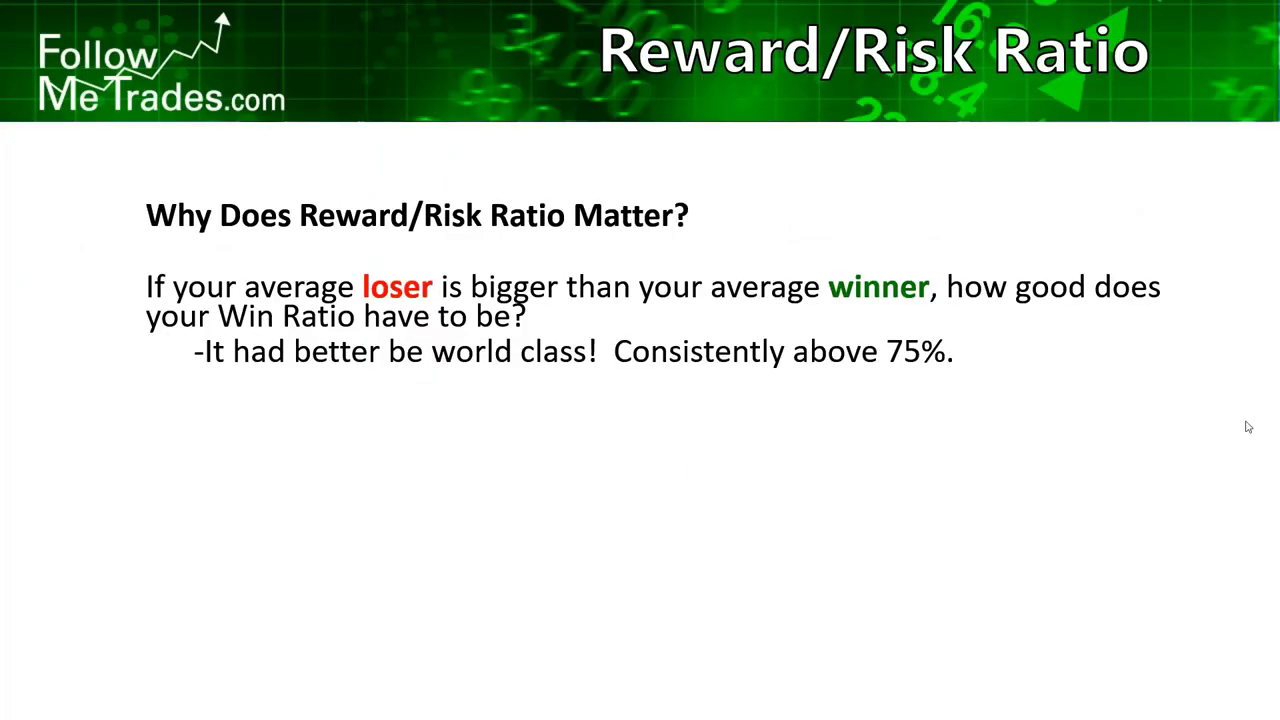
Reveal the remaining Reward/Risk Ratio slide points, and switch to the FMT Risk Management Simulation workbook in Excel with its window maximized.
key("Right")
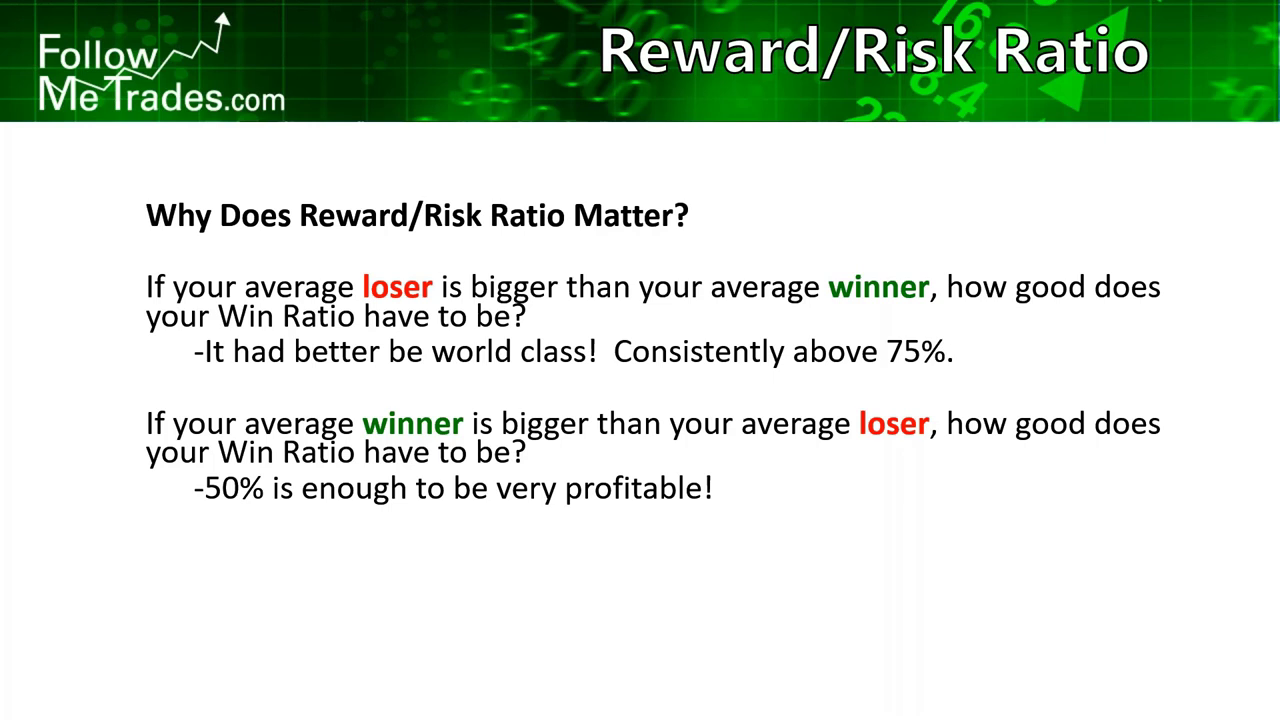
key("Right")
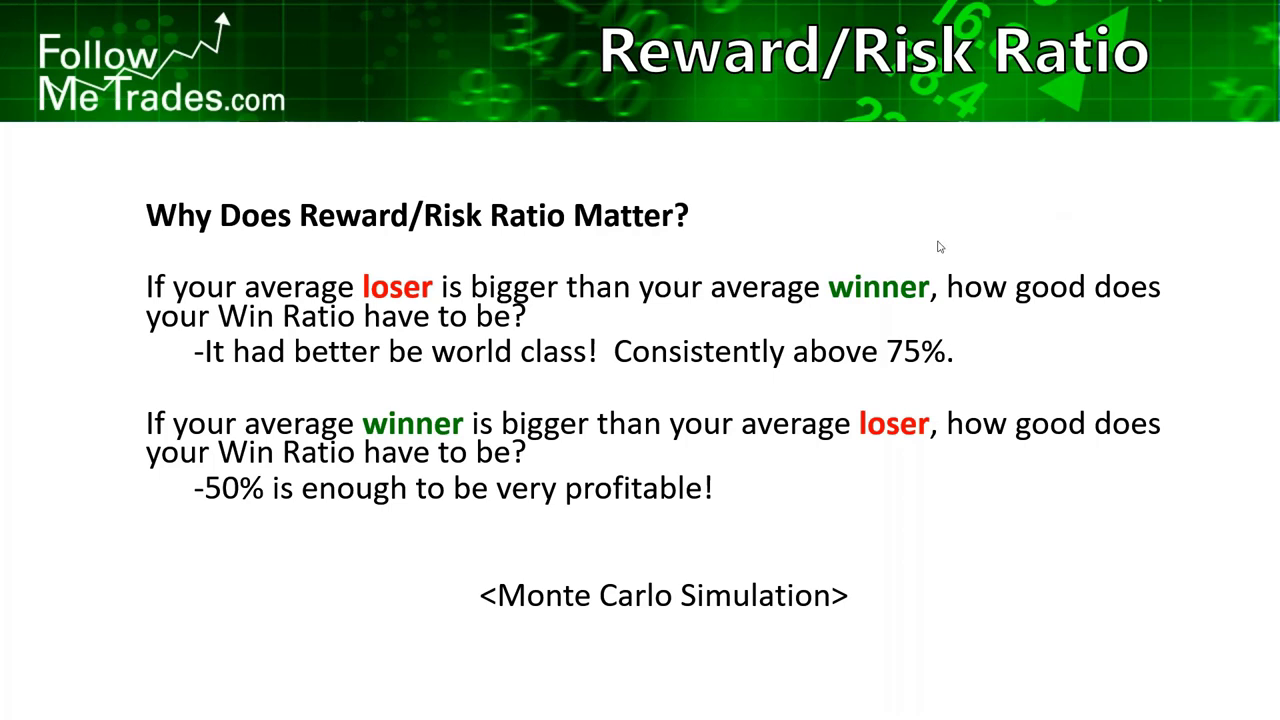
key("alt+Tab")
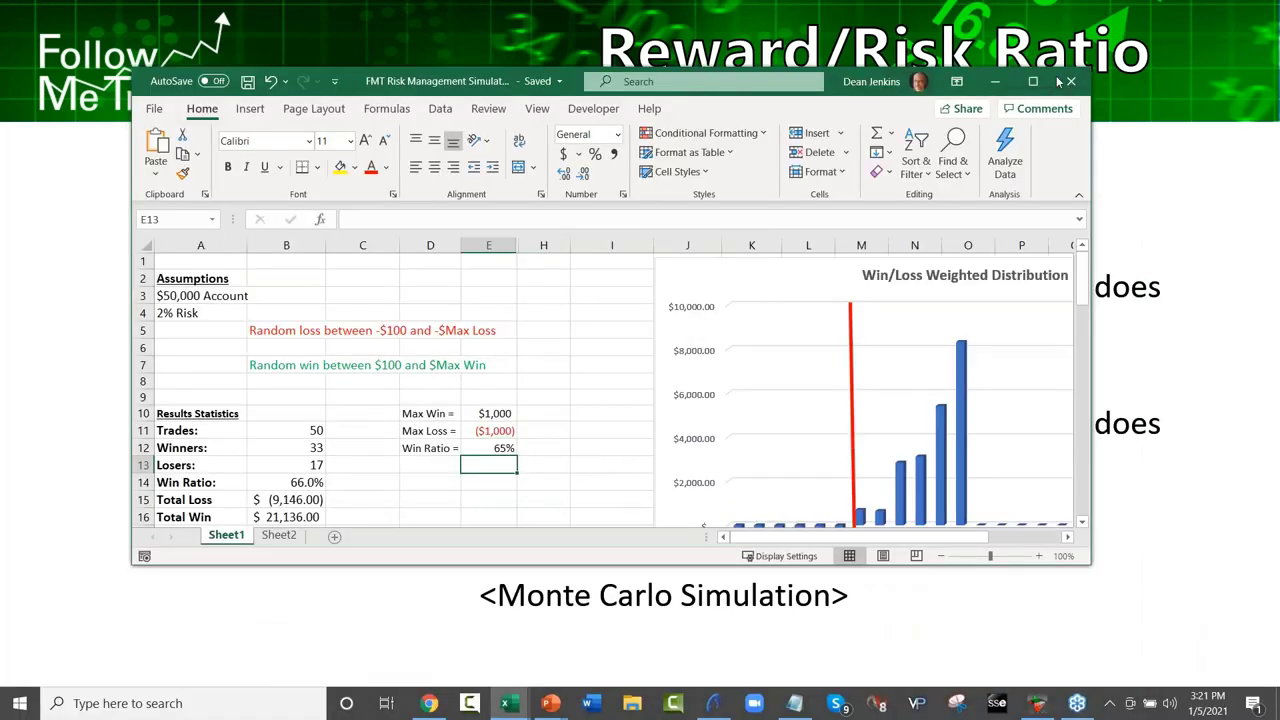
left_click(1040, 81)
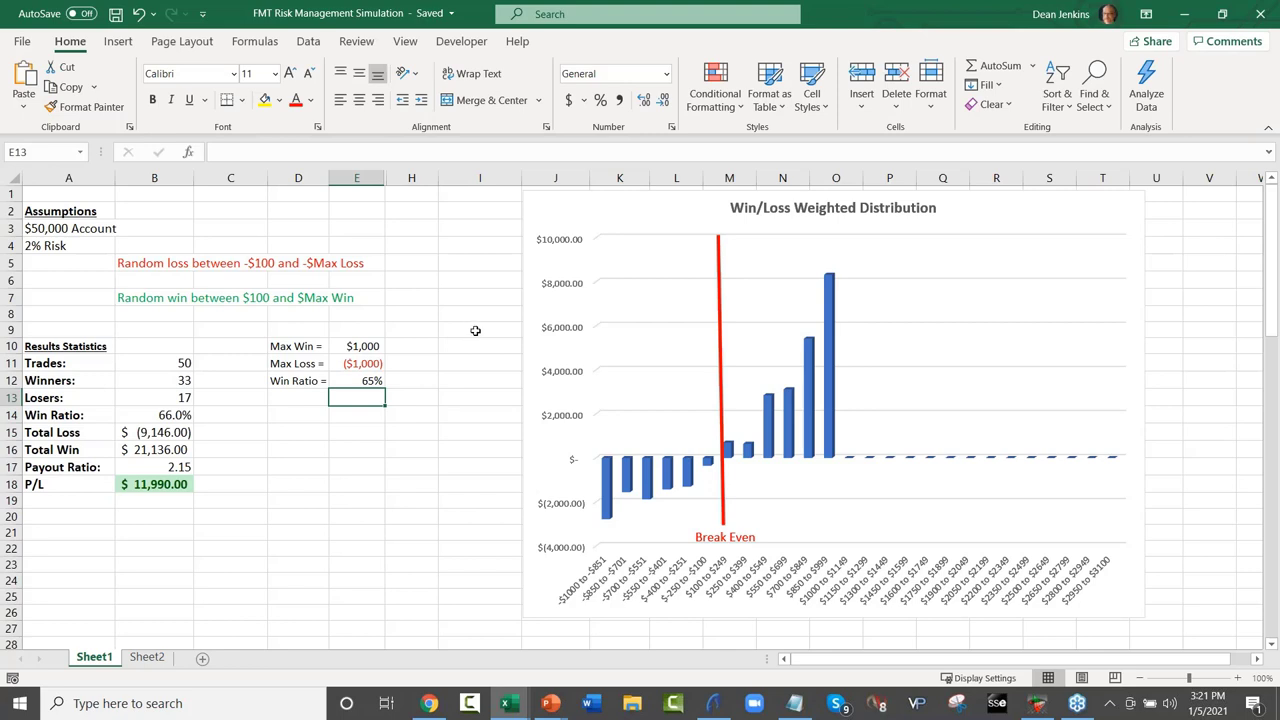
Save the simulation workbook so that the random trades and bin tables recalculate.
scroll(492, 331, "down", 1)
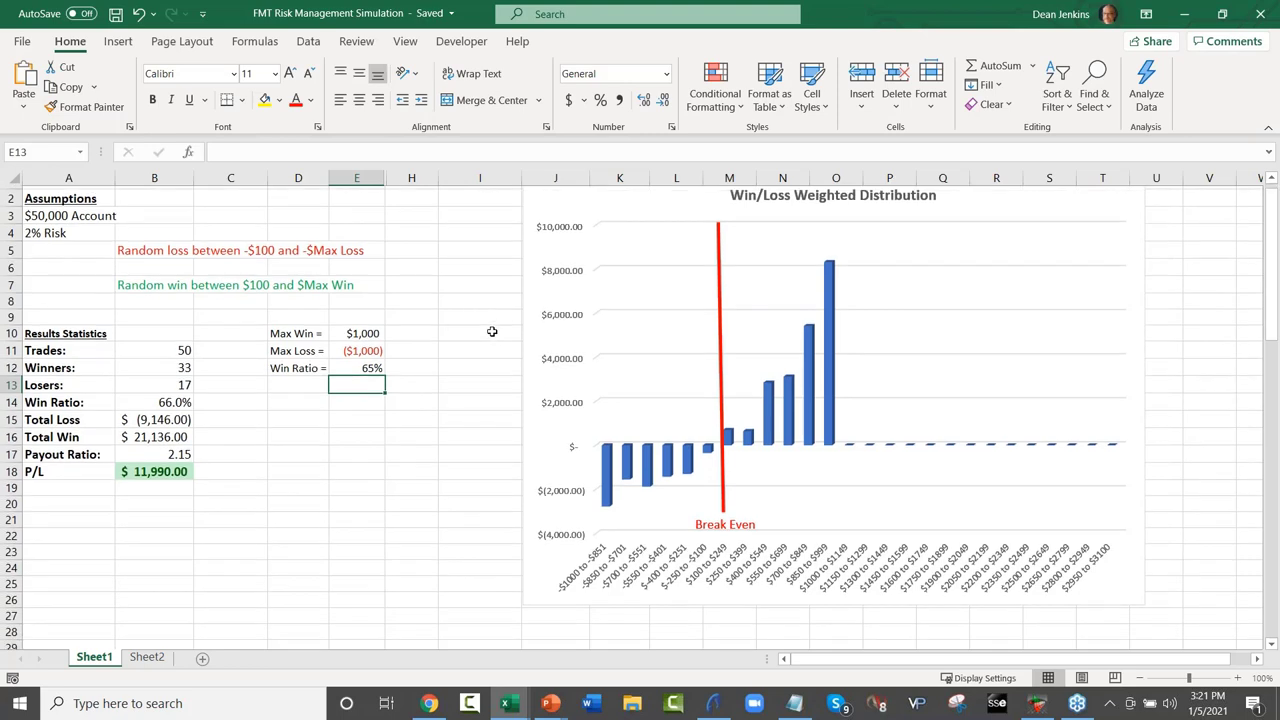
scroll(492, 331, "down", 1)
scroll(491, 331, "down", 5)
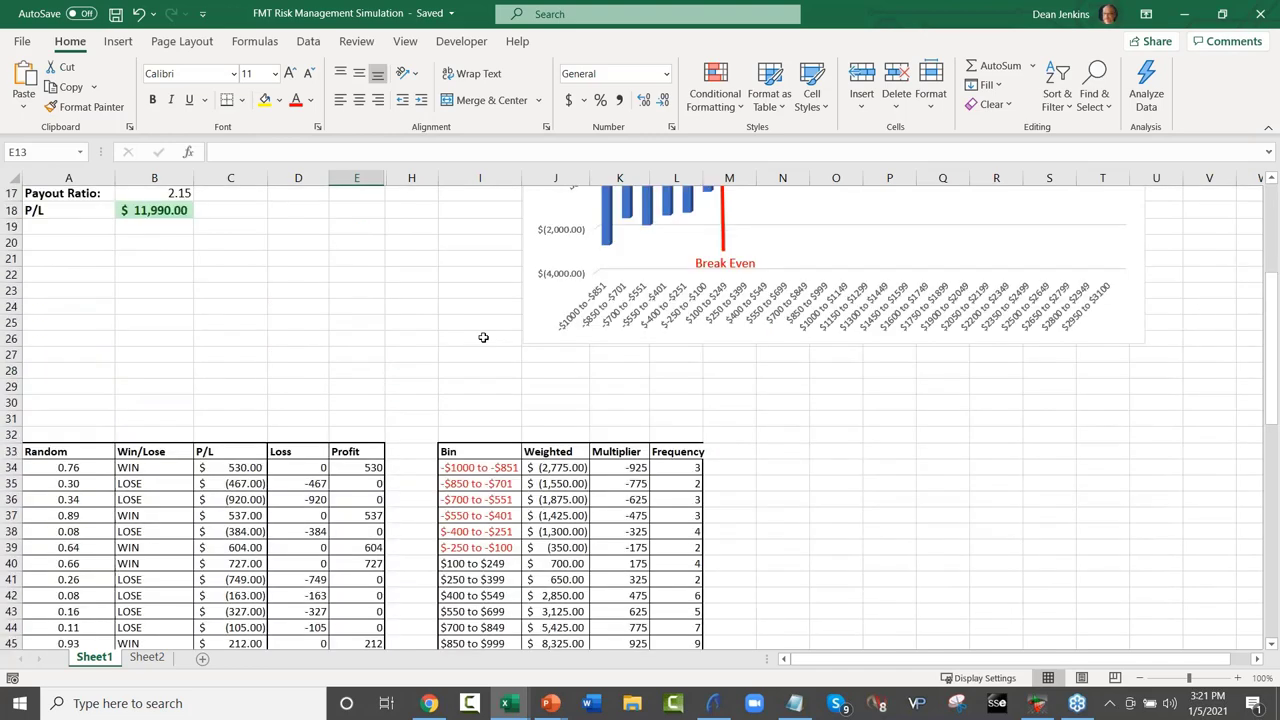
scroll(483, 337, "down", 5)
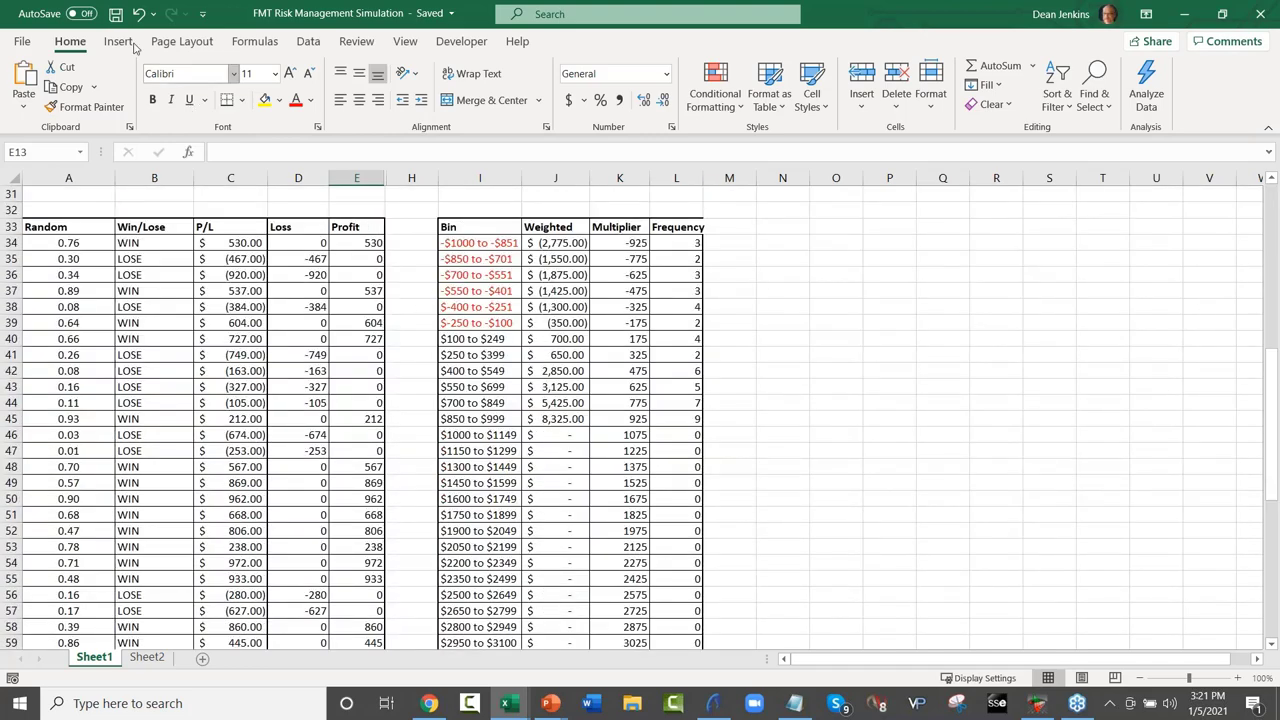
left_click(115, 15)
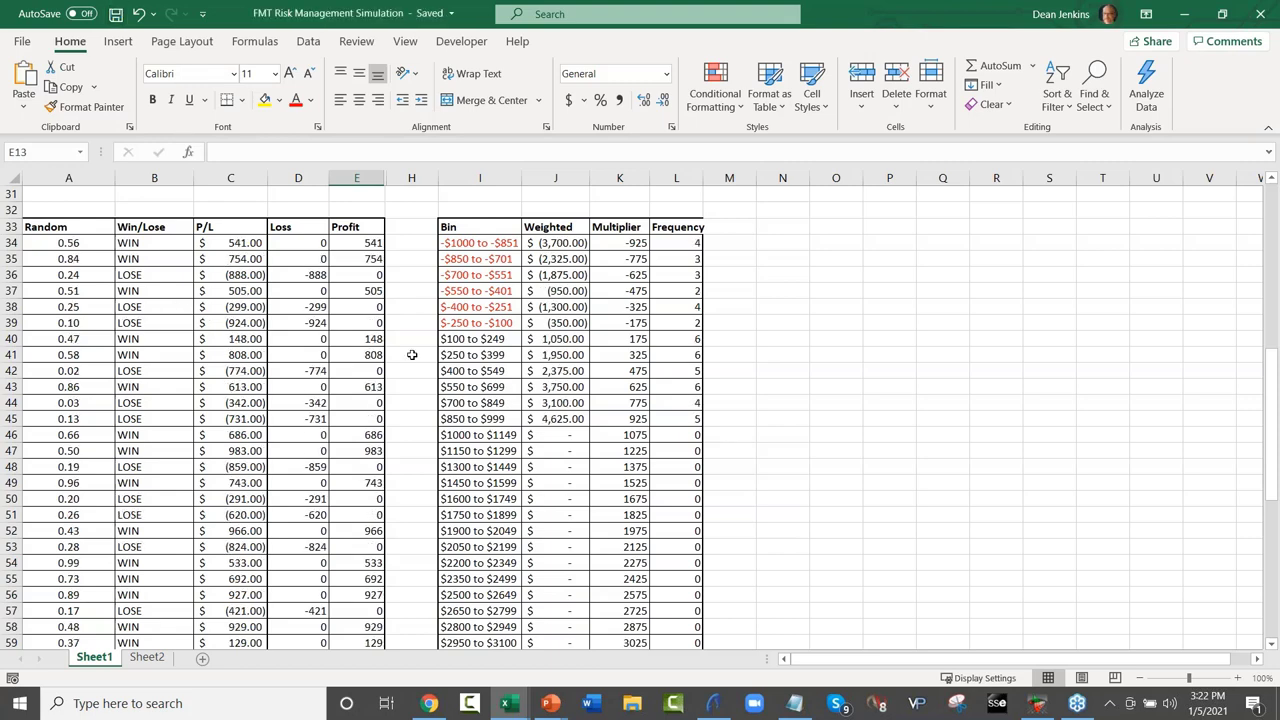
Examine the results statistics, the Win/Loss Weighted Distribution chart, and the trade and bin tables on Sheet1.
scroll(424, 346, "up", 1)
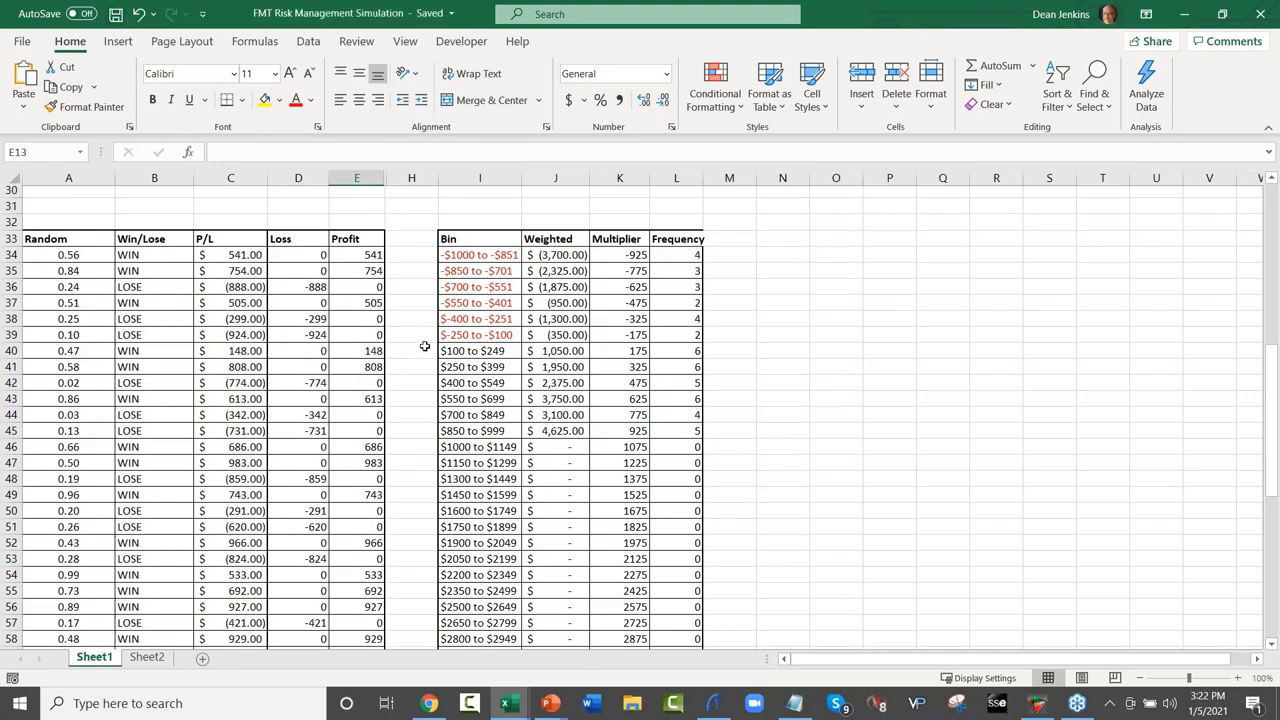
scroll(424, 348, "up", 4)
scroll(424, 348, "up", 5)
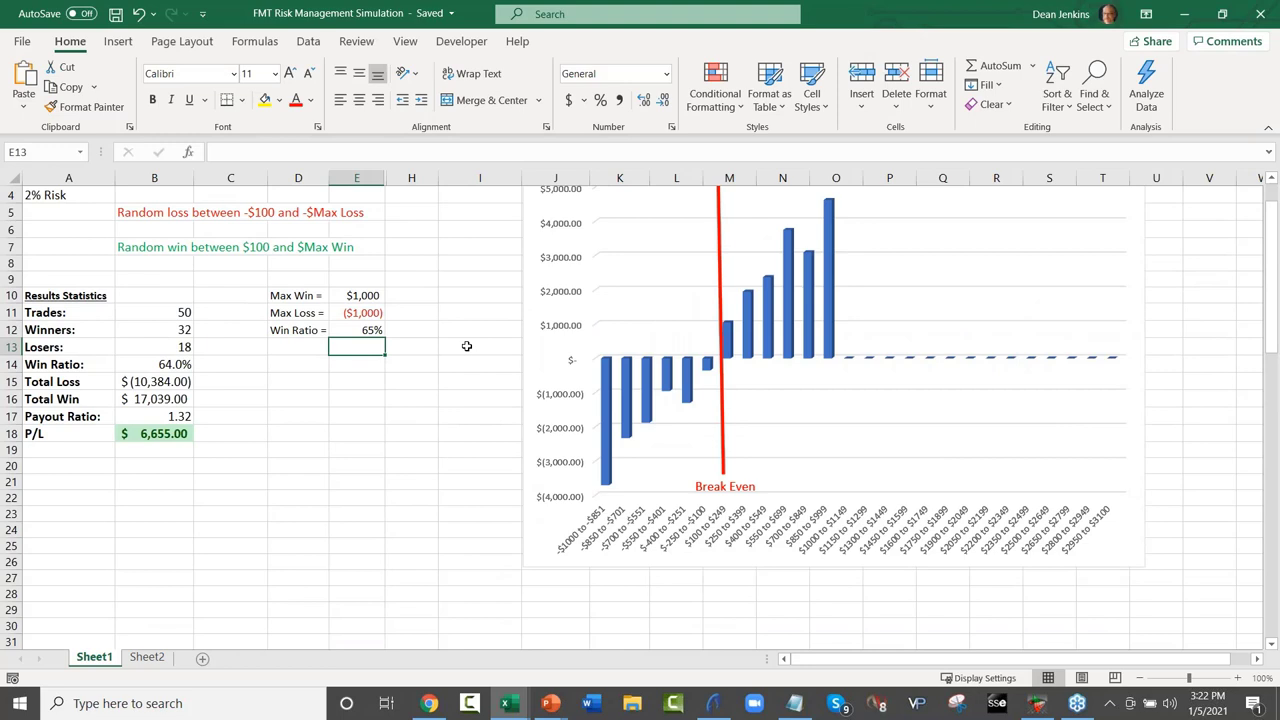
scroll(466, 346, "up", 1)
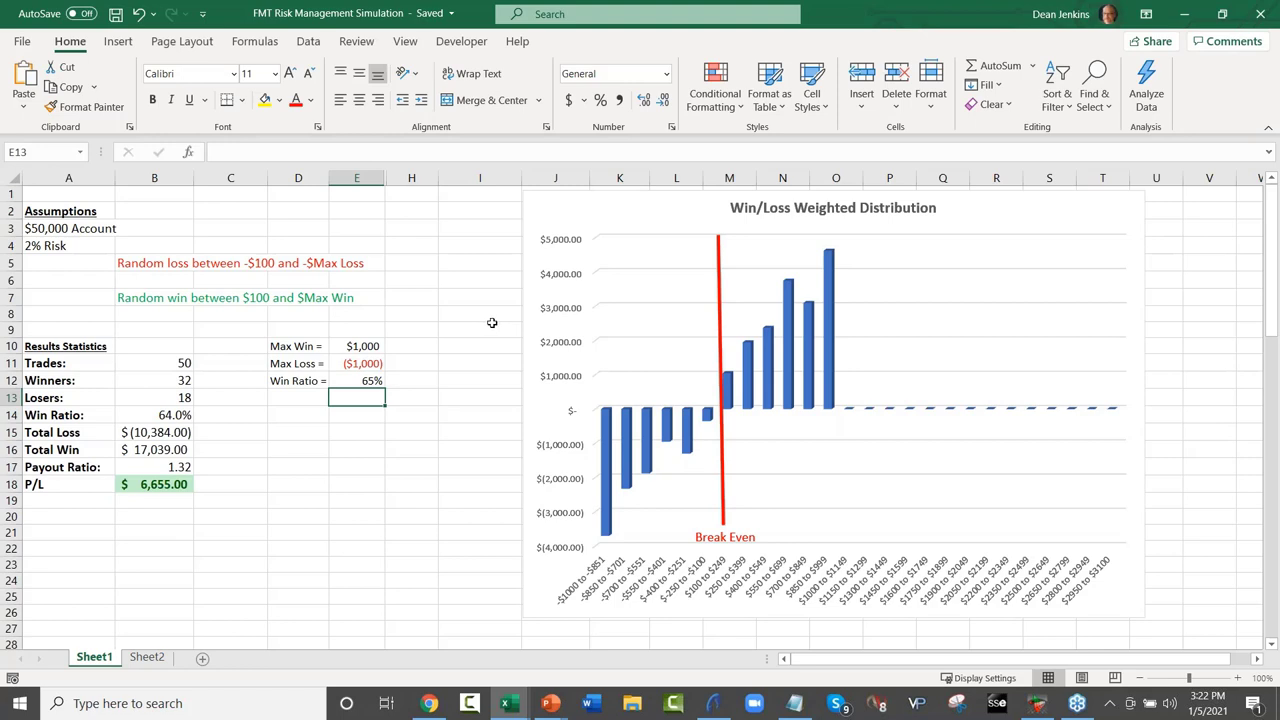
scroll(492, 322, "down", 1)
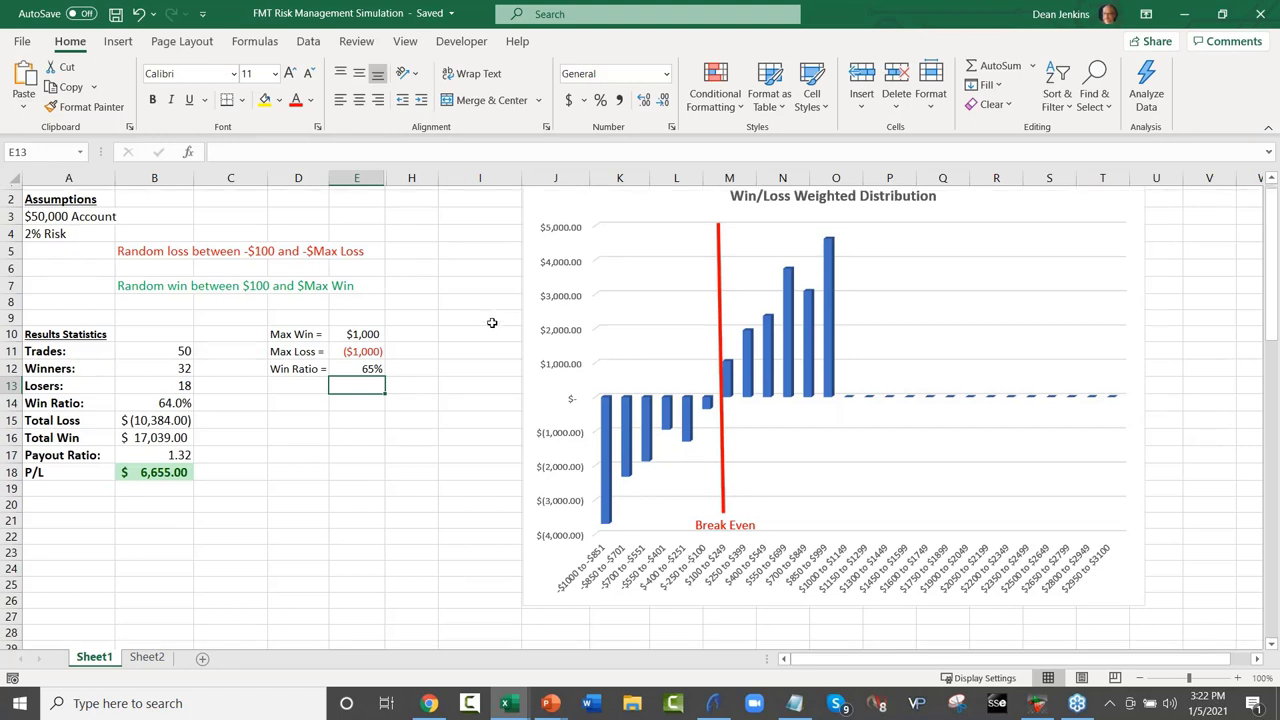
scroll(492, 322, "down", 1)
scroll(492, 320, "down", 1)
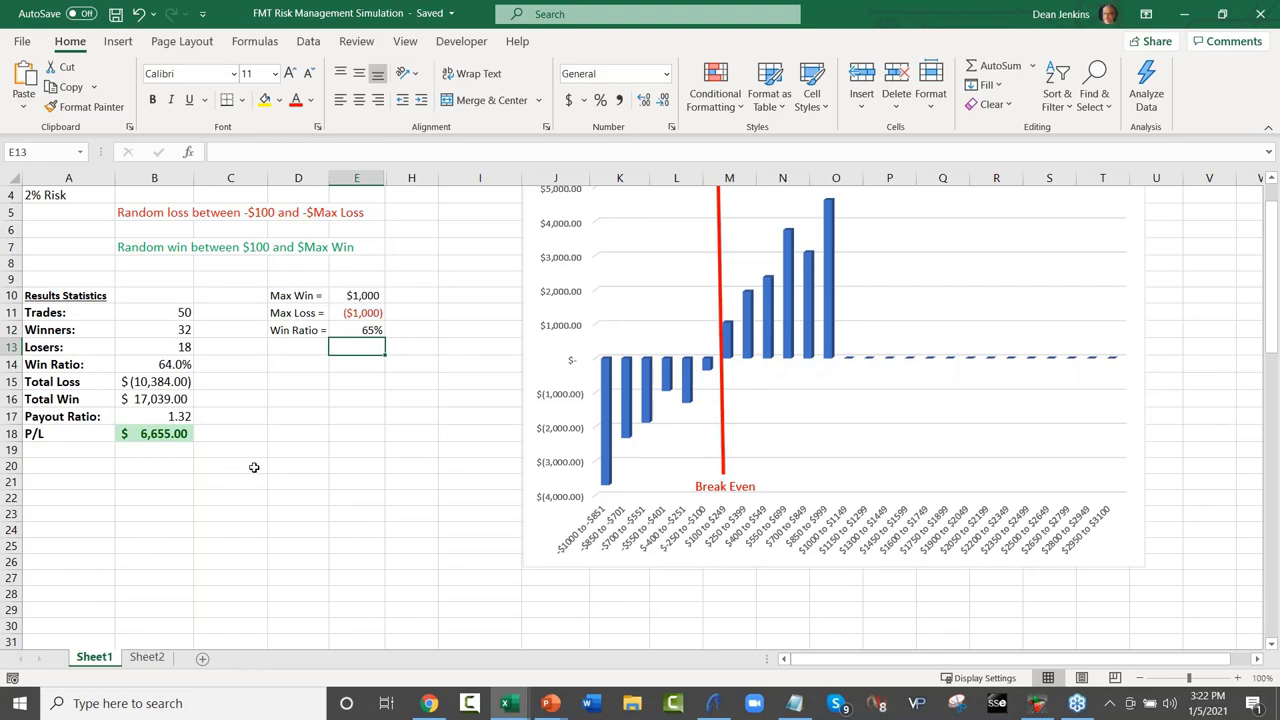
scroll(254, 467, "down", 1)
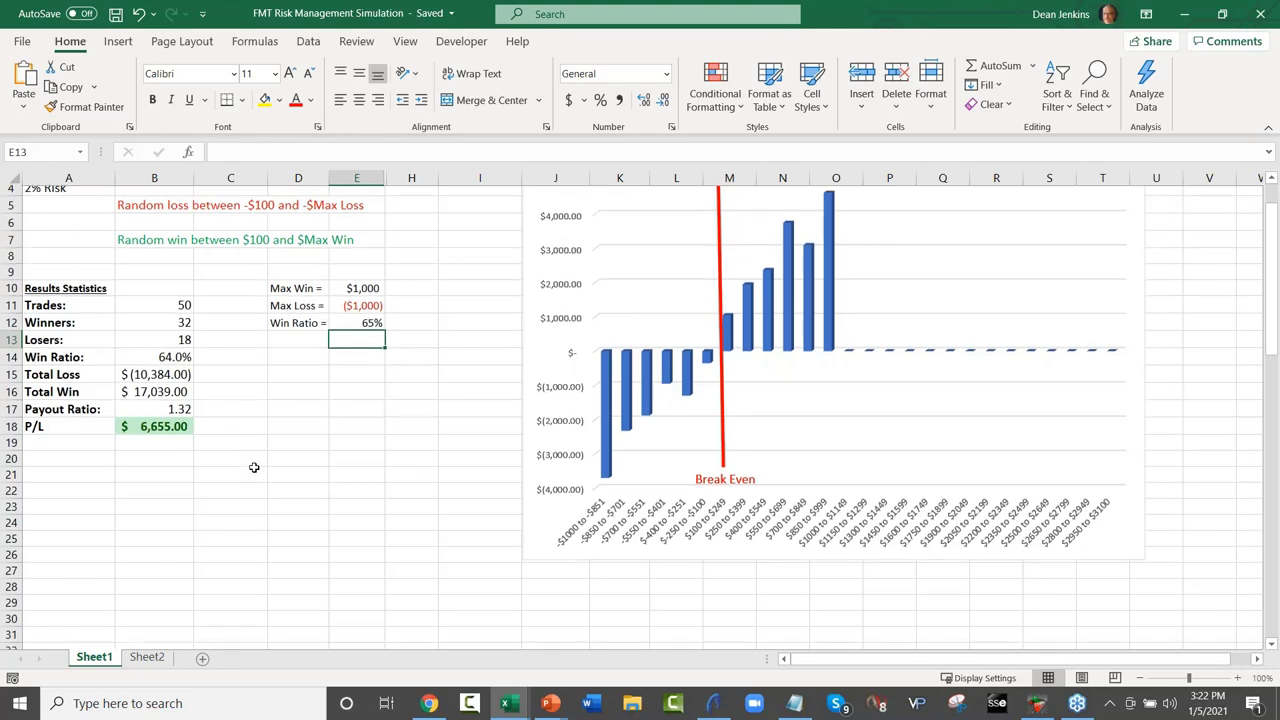
scroll(254, 467, "down", 1)
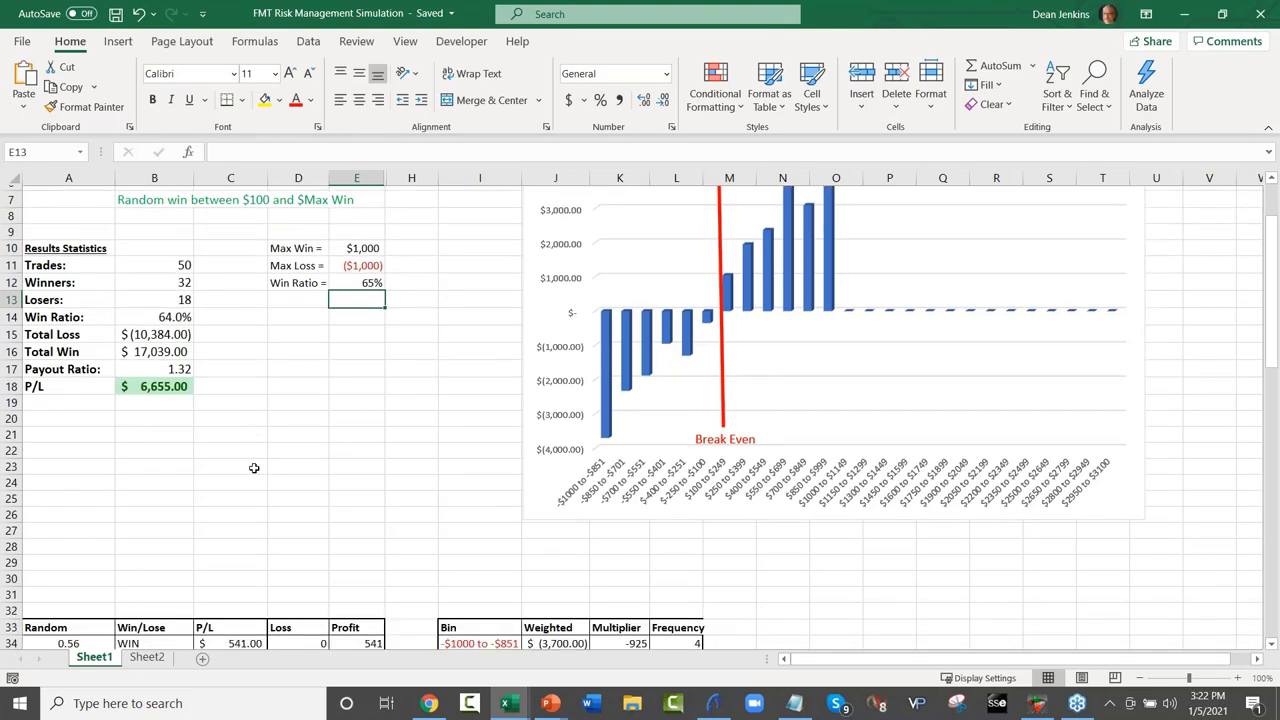
scroll(254, 467, "down", 2)
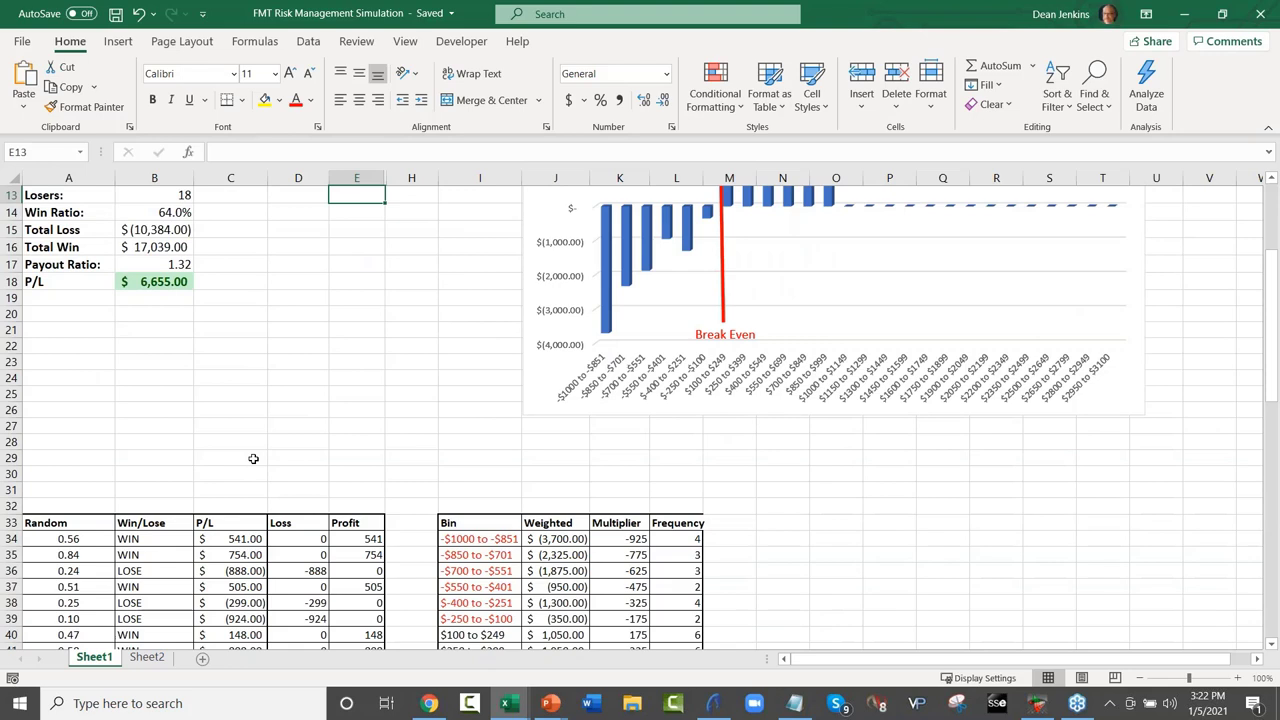
scroll(253, 458, "down", 1)
scroll(267, 459, "down", 1)
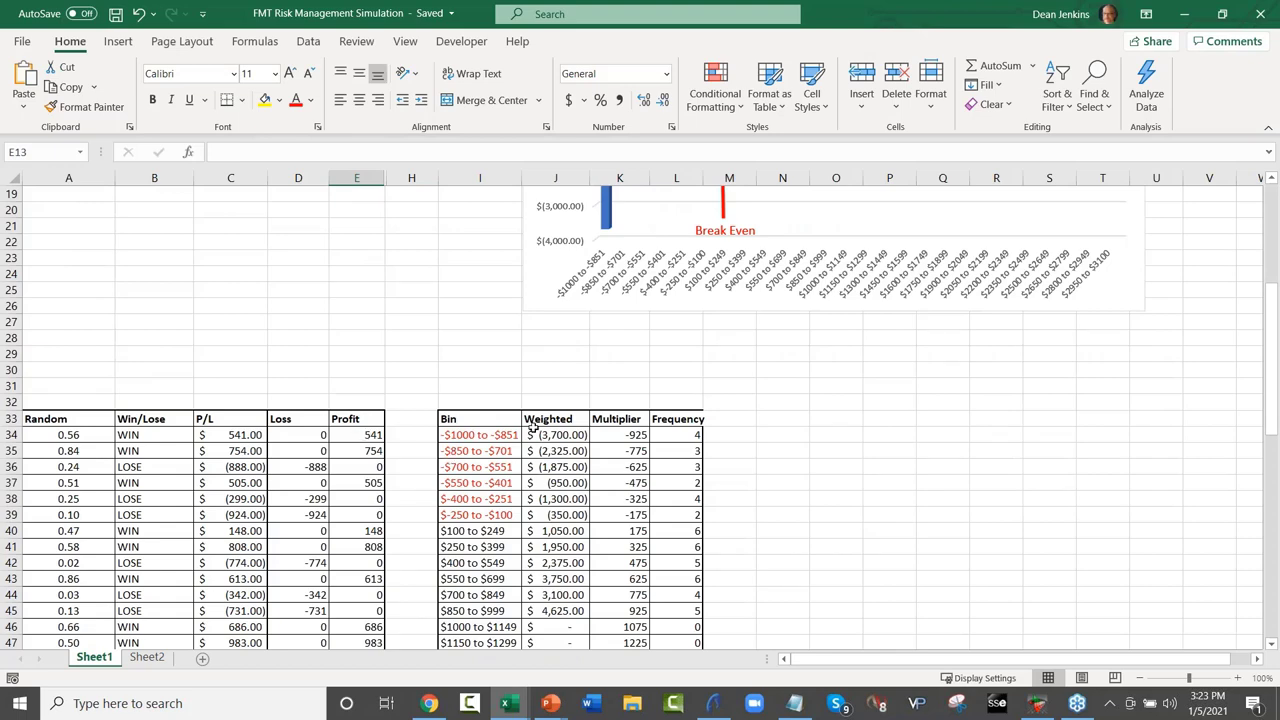
scroll(531, 427, "up", 1)
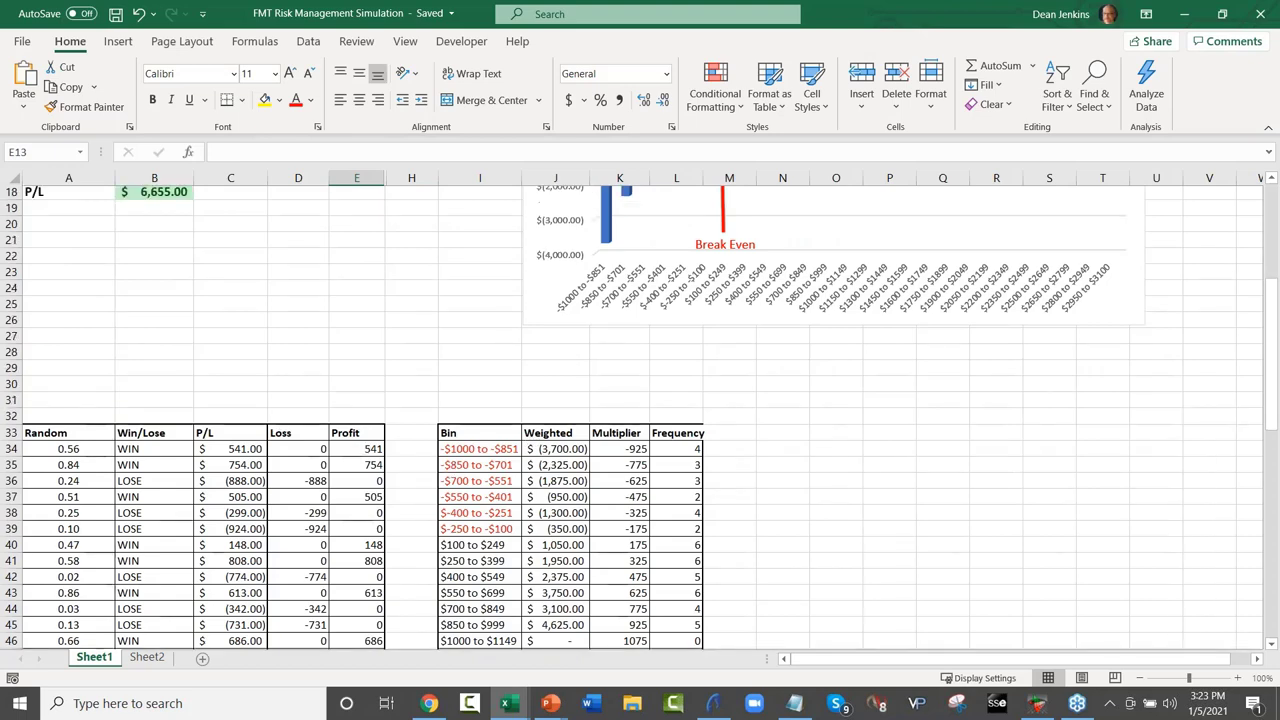
scroll(481, 407, "up", 6)
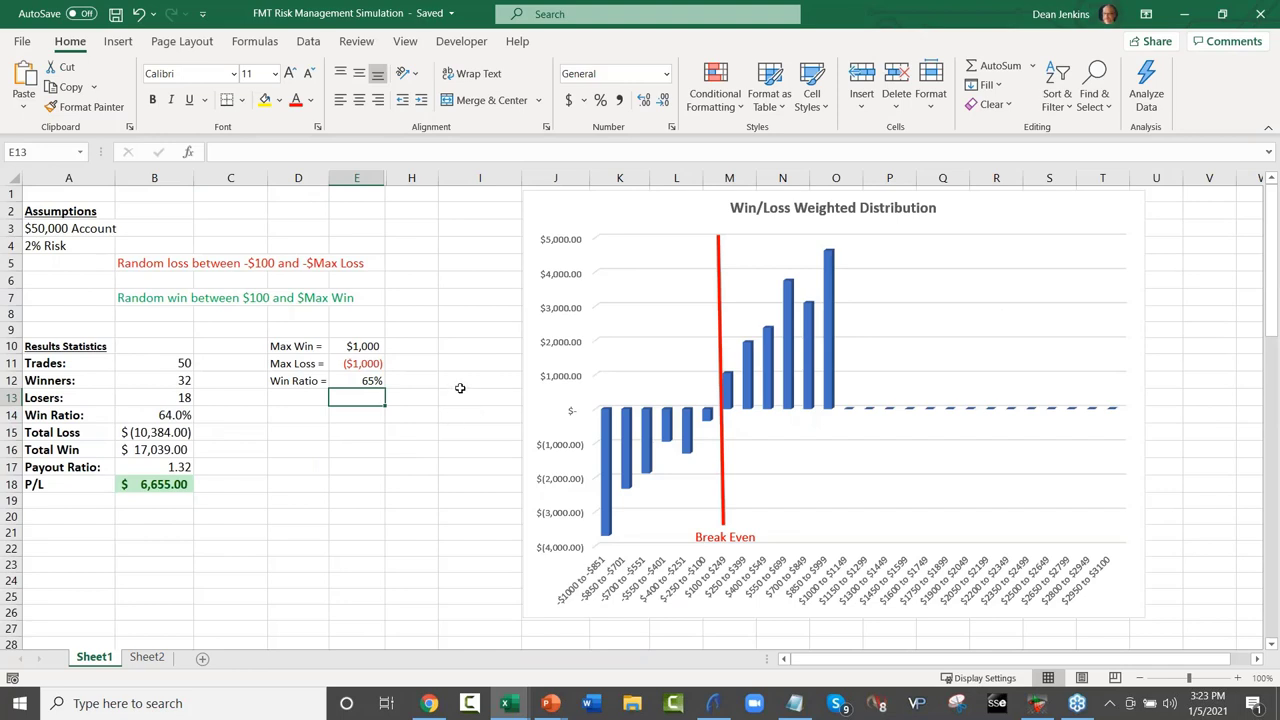
Set the simulation's Win Ratio assumption to 60%.
left_click(373, 381)
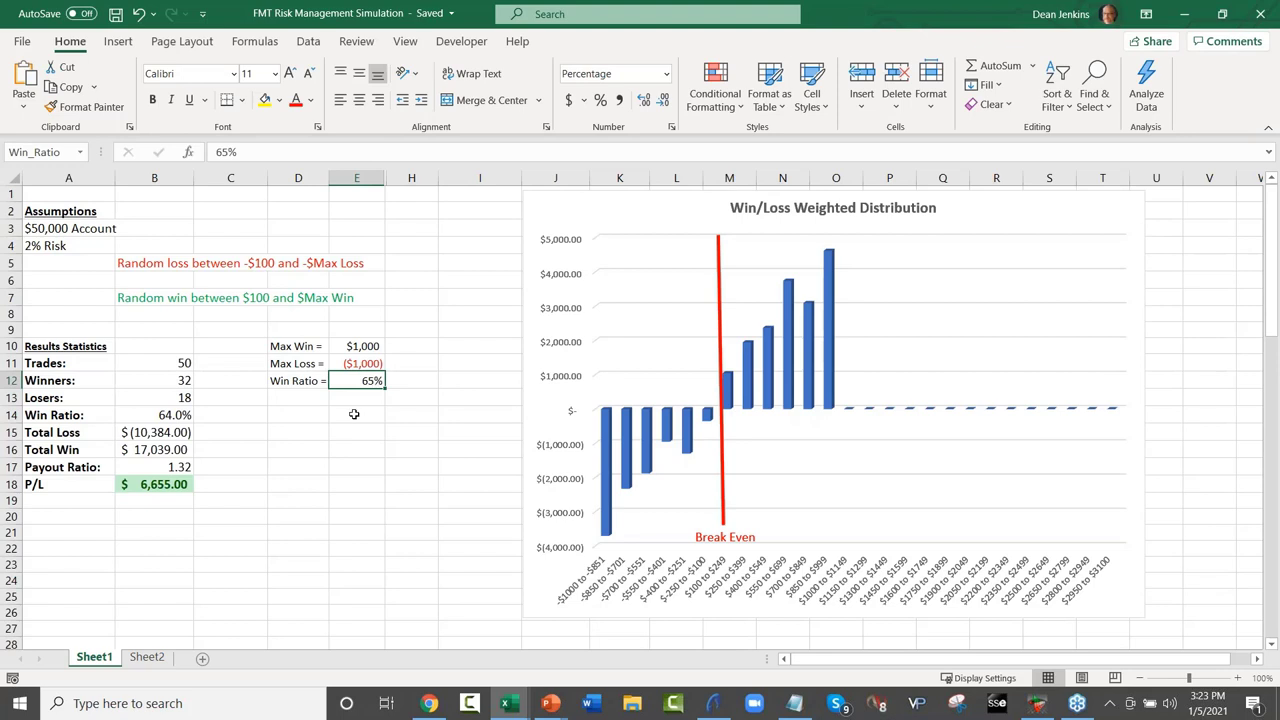
type("65")
type("6")
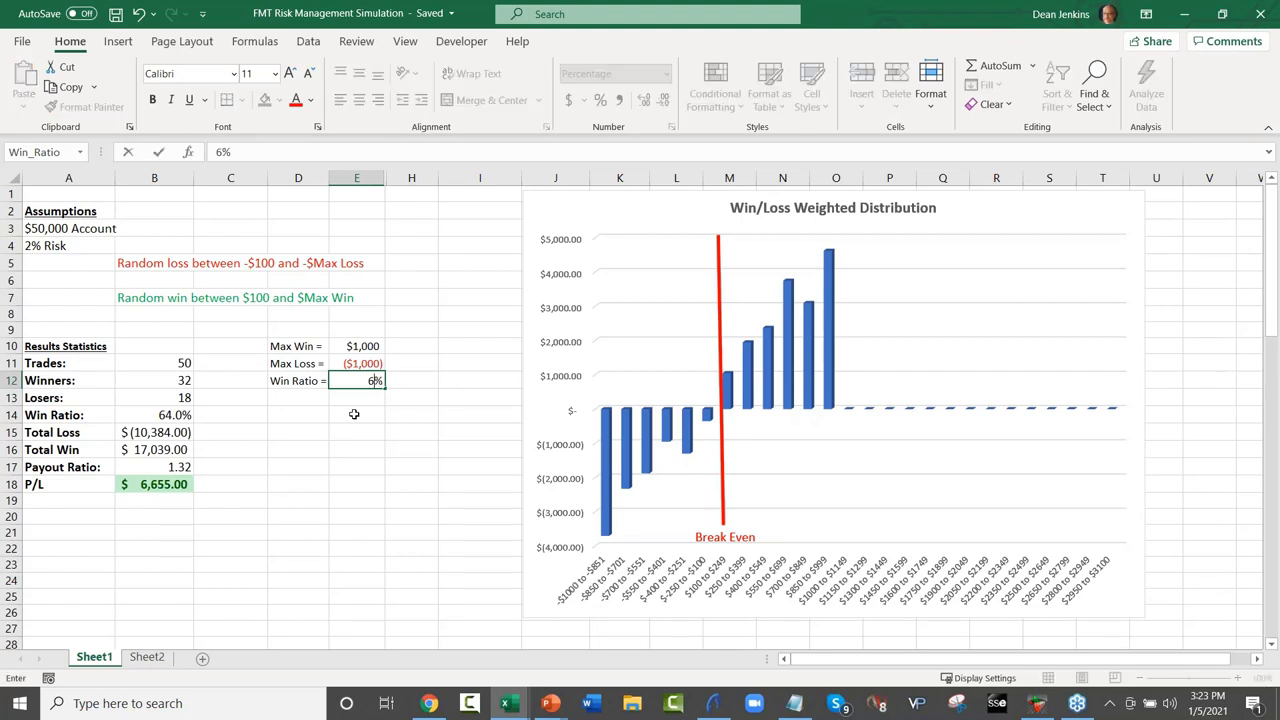
type("0")
key("Return")
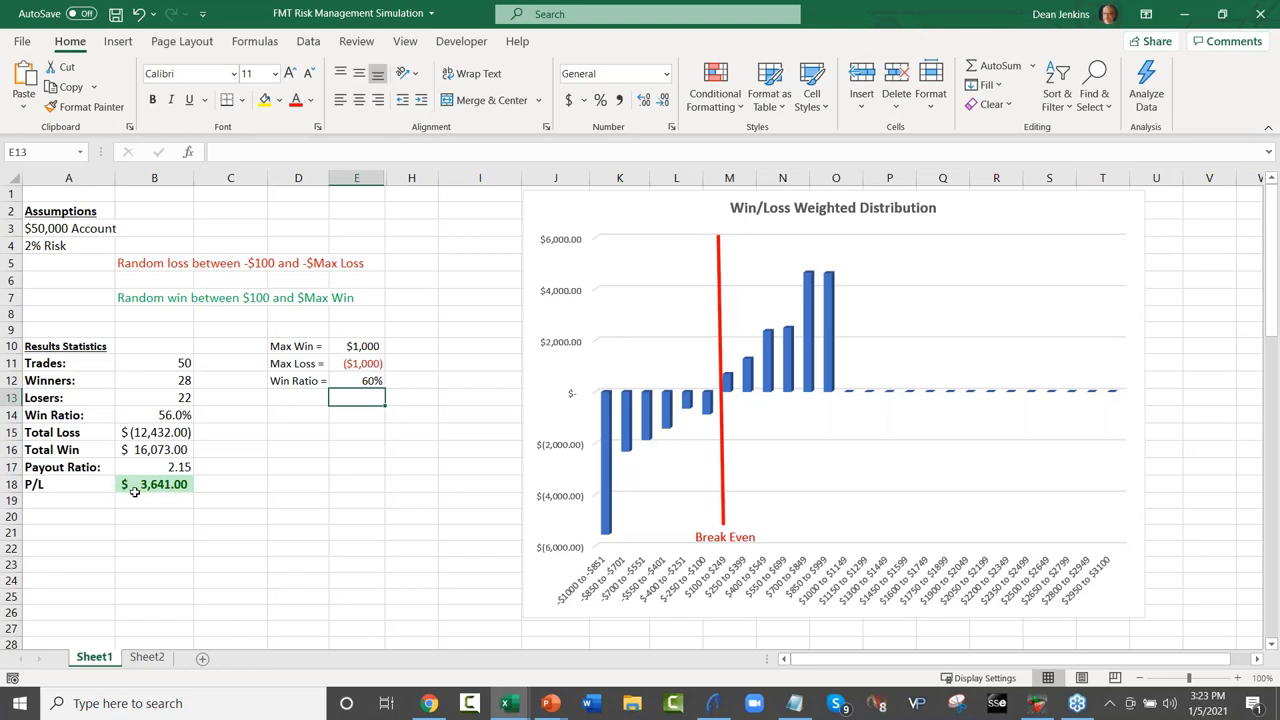
Save the workbook and recalculate the simulation several times to produce different random results at the 60% win ratio.
left_click(116, 14)
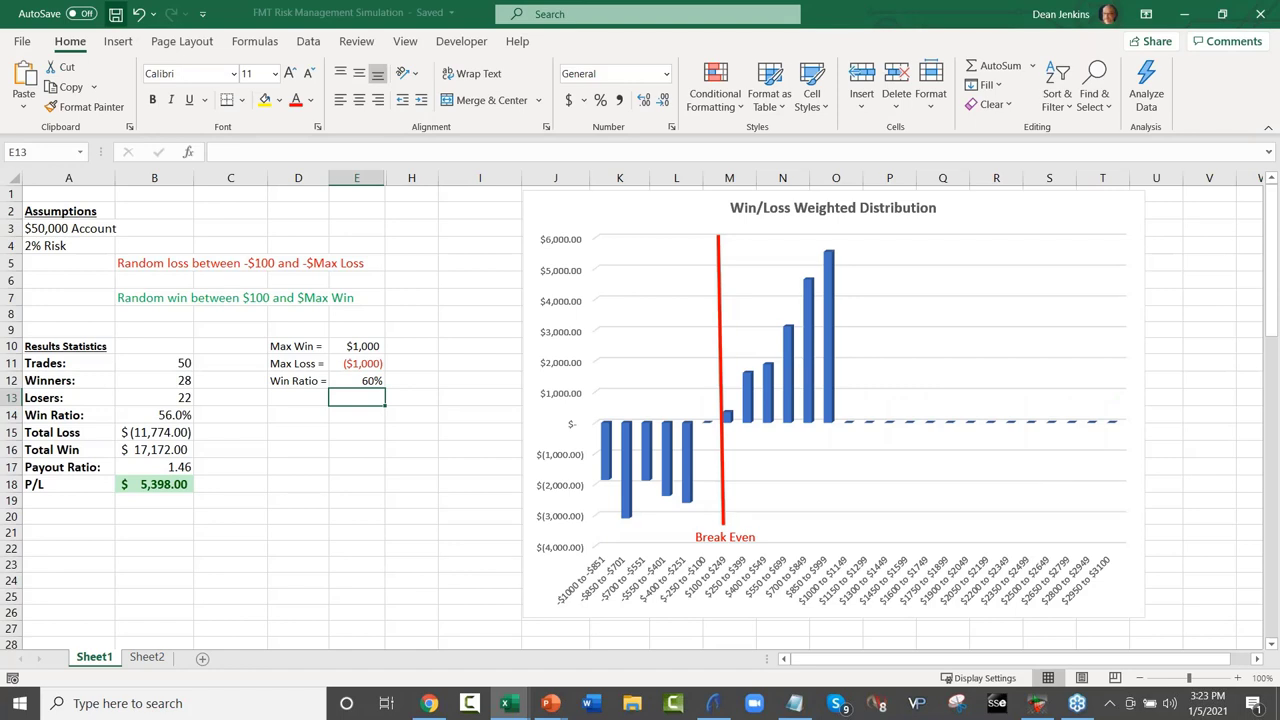
key("F9")
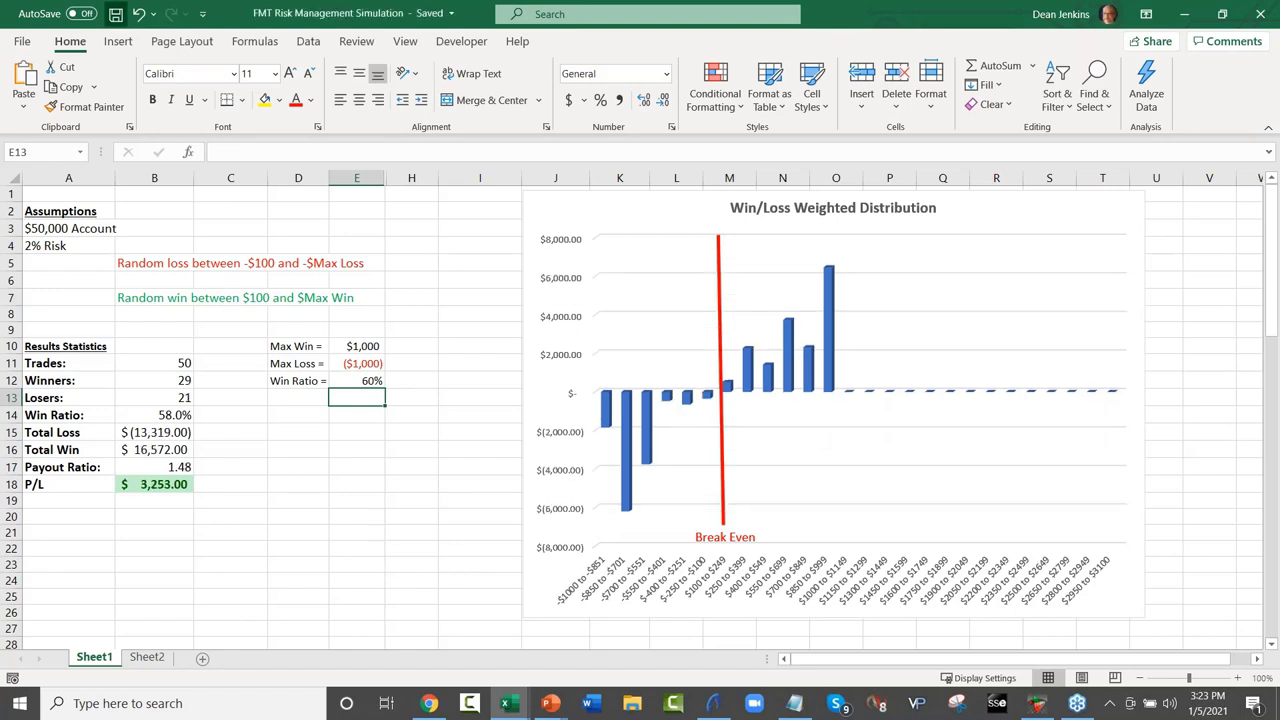
key("F9")
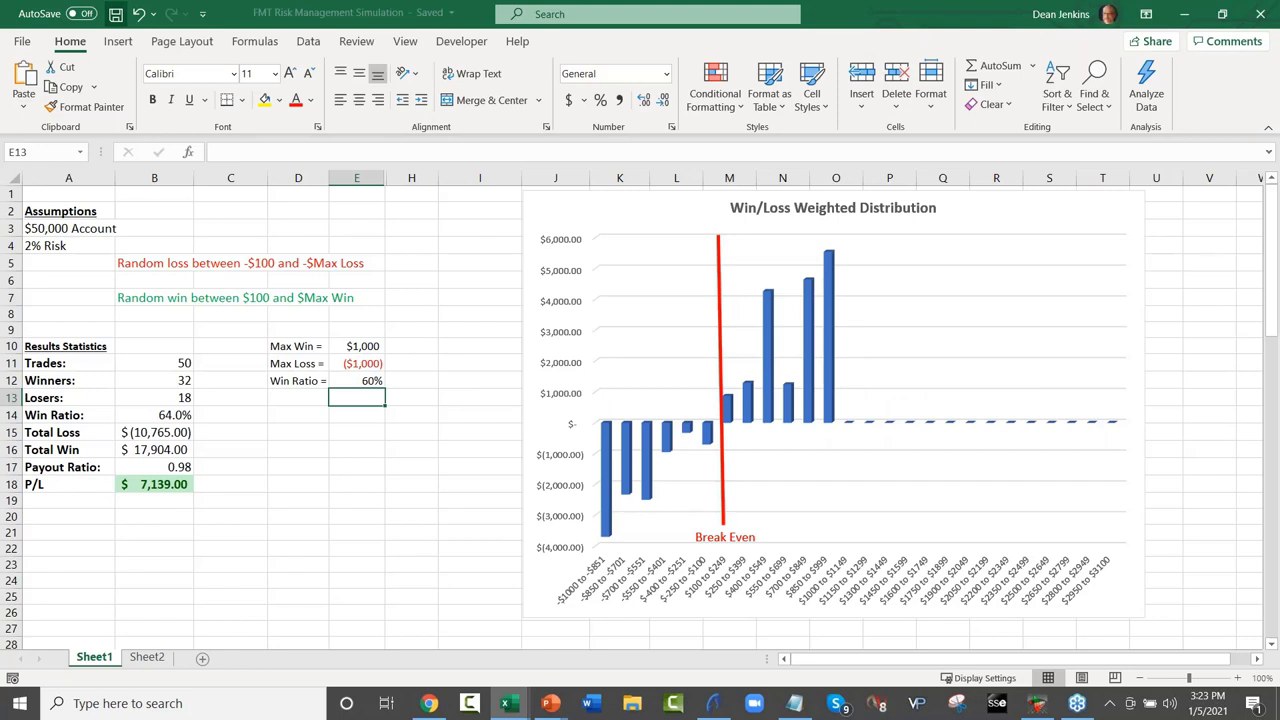
key("F9")
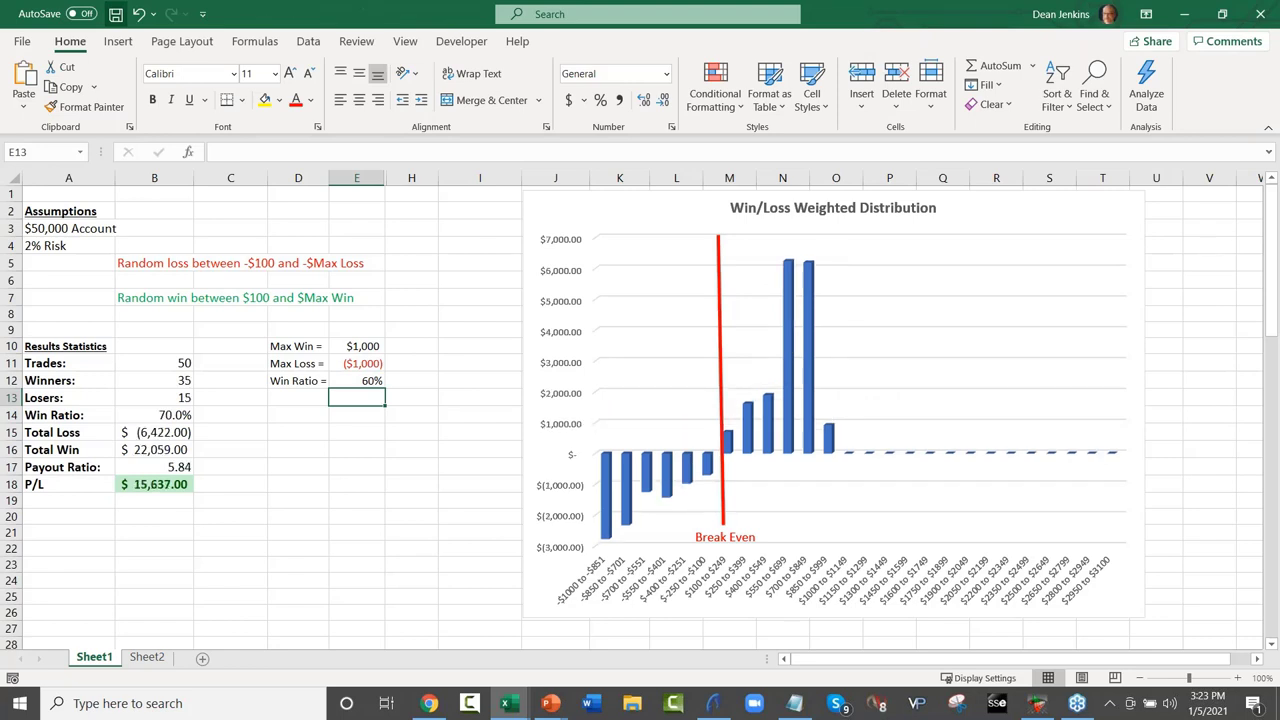
key("F9")
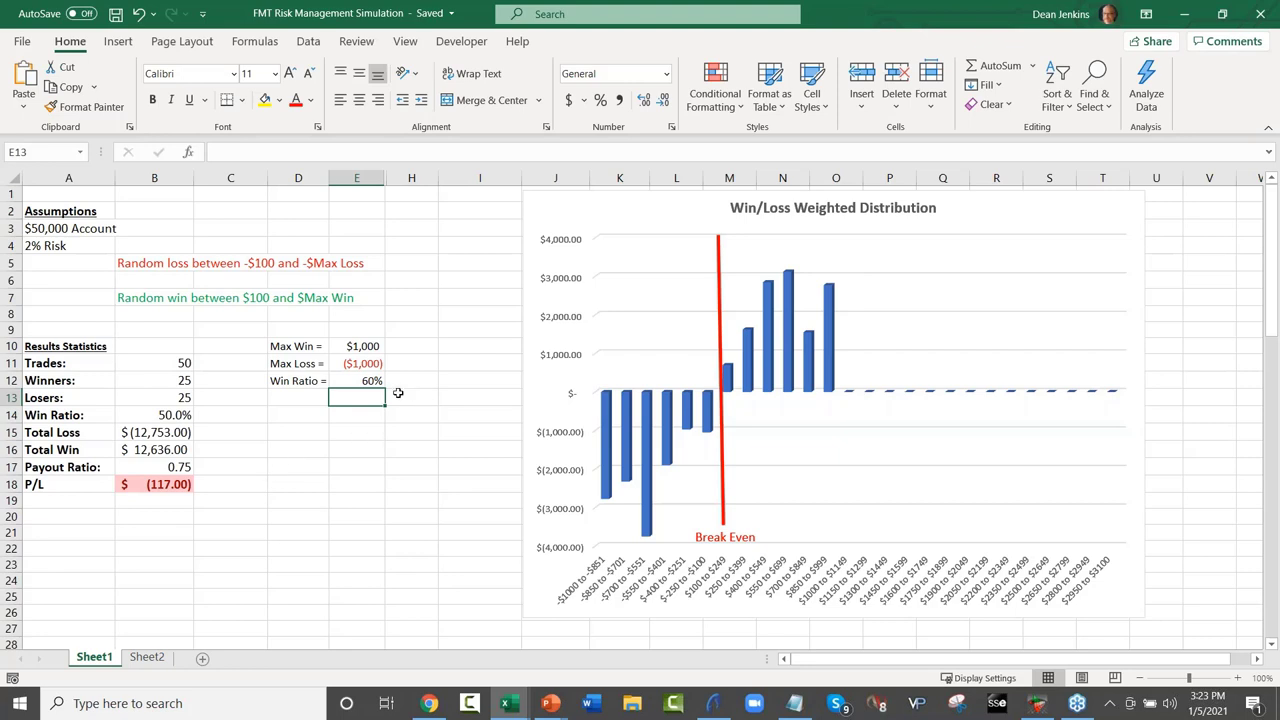
Set the simulation's Win Ratio assumption to 50%.
left_click(368, 384)
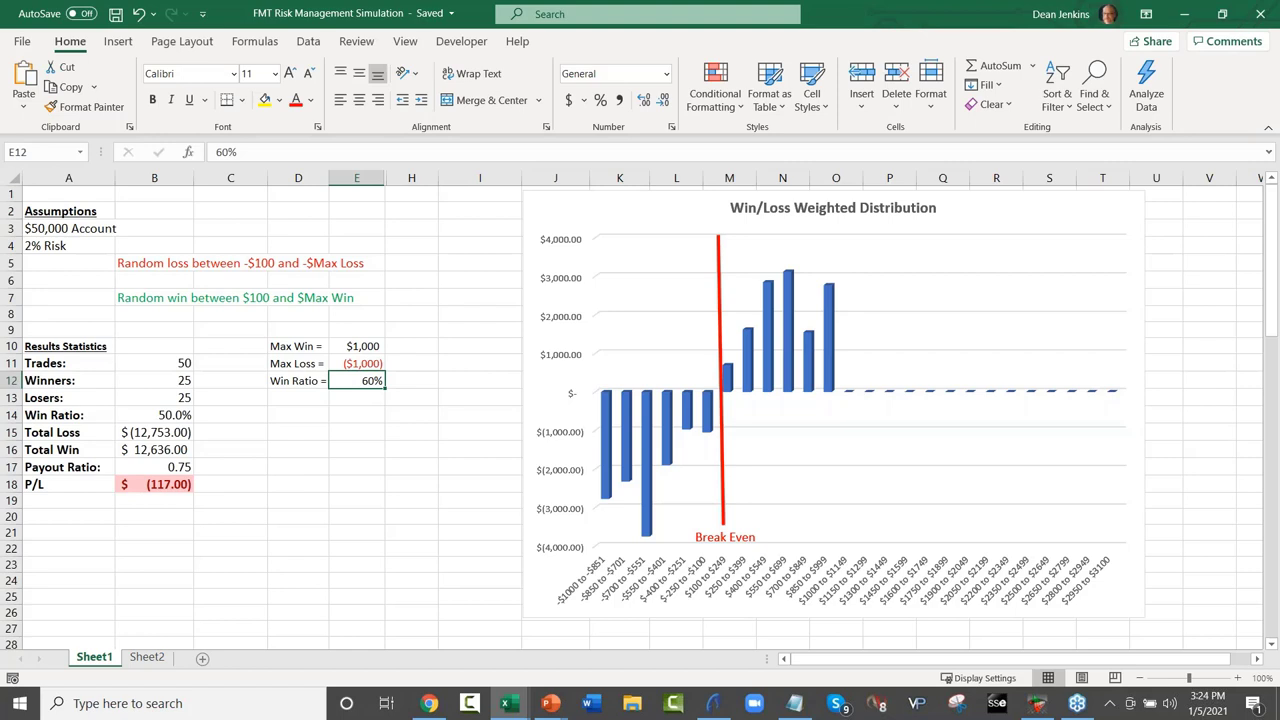
left_click(355, 381)
key("F2")
type("5")
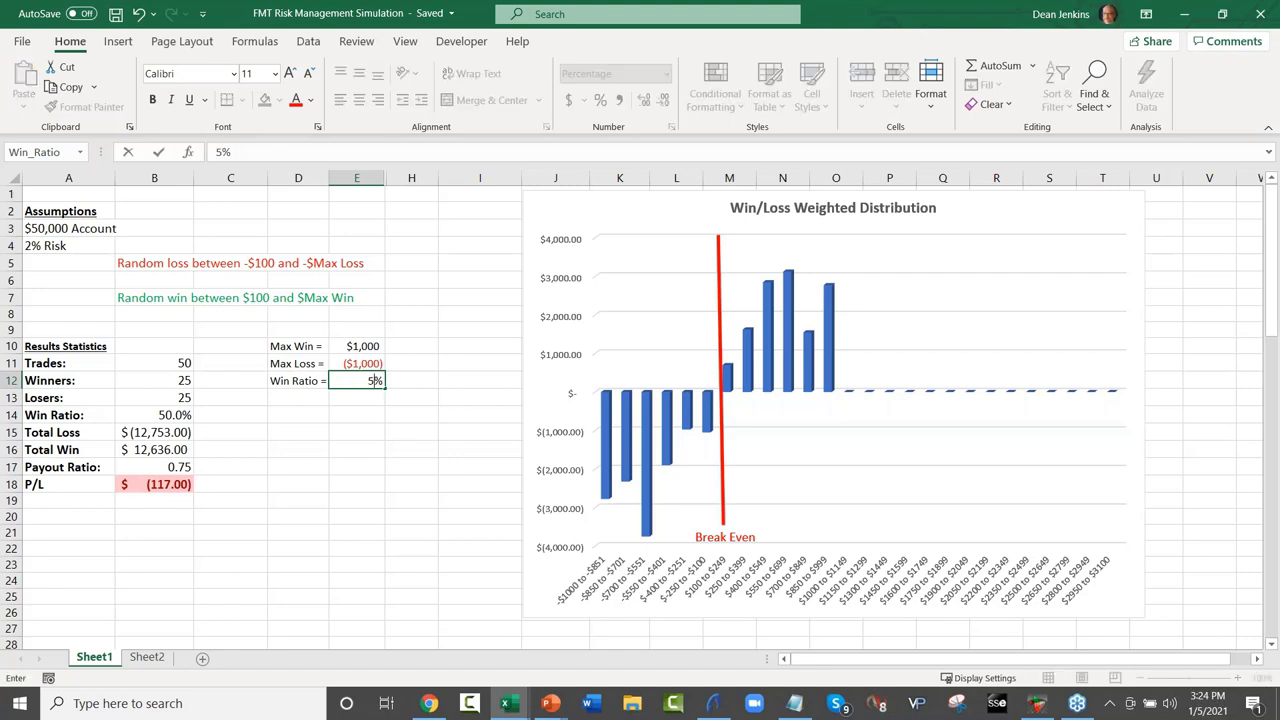
type("0")
key("Return")
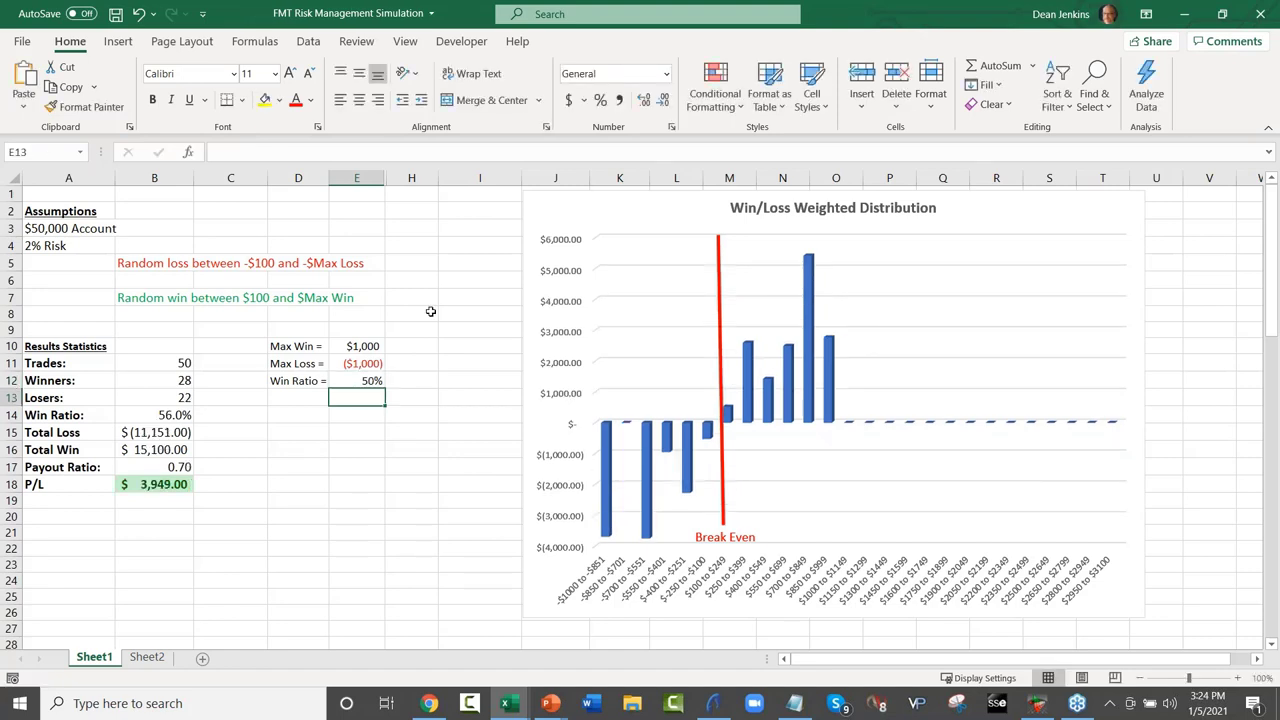
Set the simulation's Max Win assumption to $2,000.
left_click(356, 346)
type("2,00")
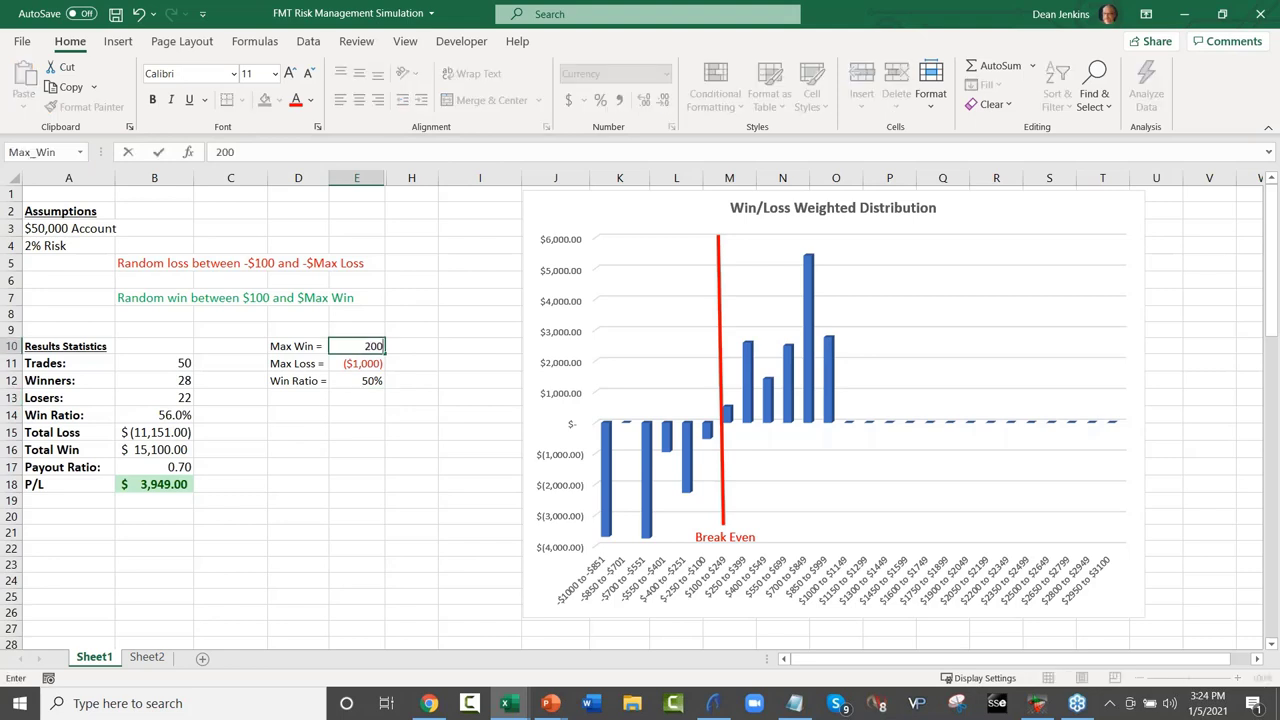
type("0")
key("Return")
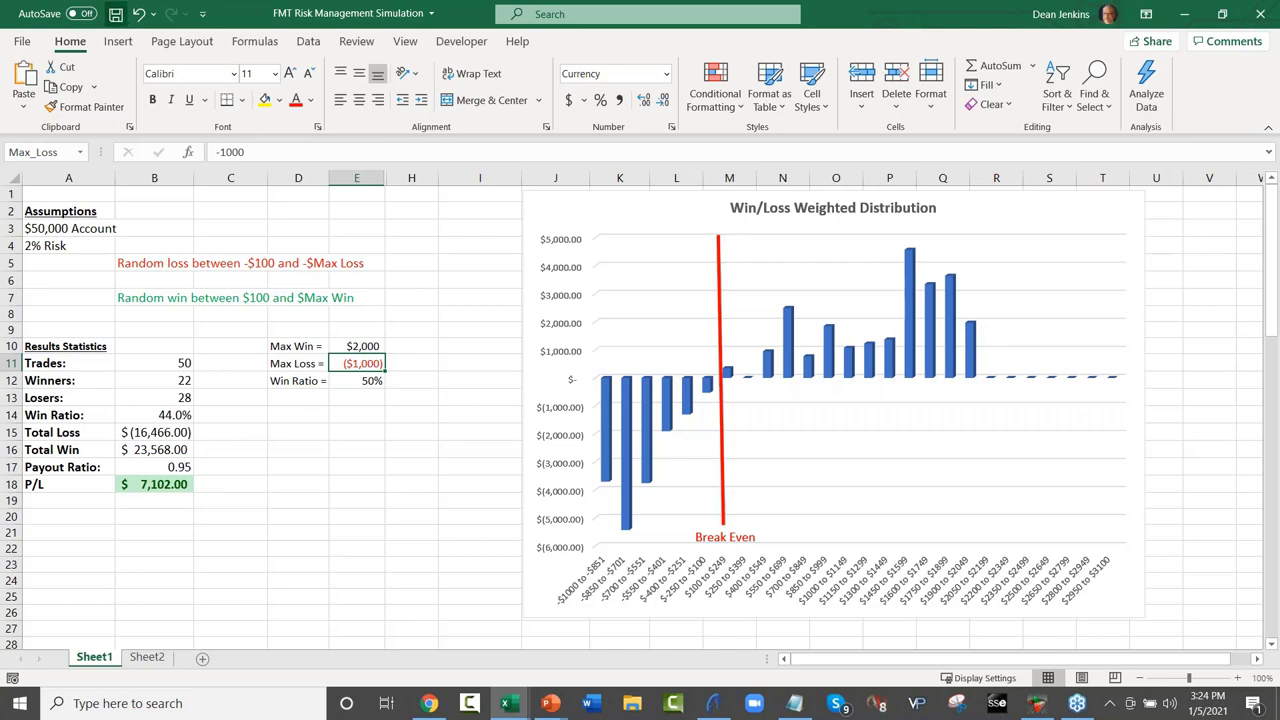
Save the workbook and recalculate the simulation repeatedly to generate new random results for a $2,000 maximum win and 50% win ratio.
left_click(116, 14)
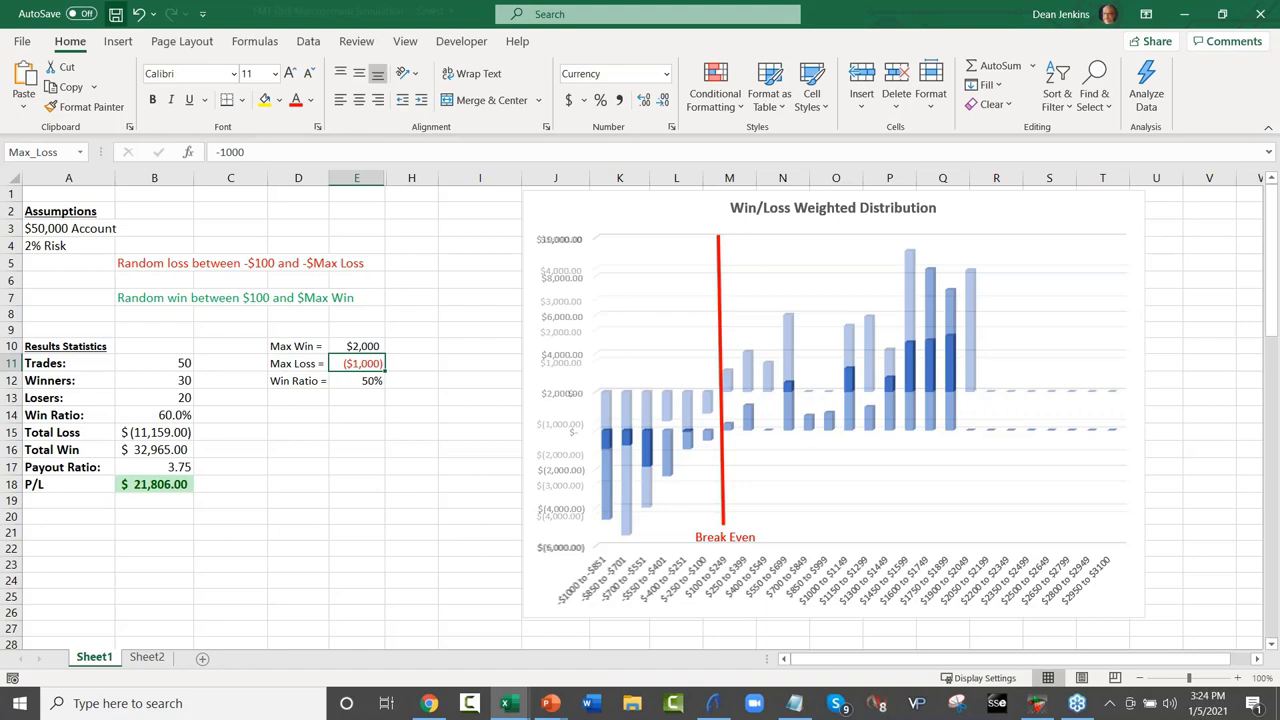
key("F9")
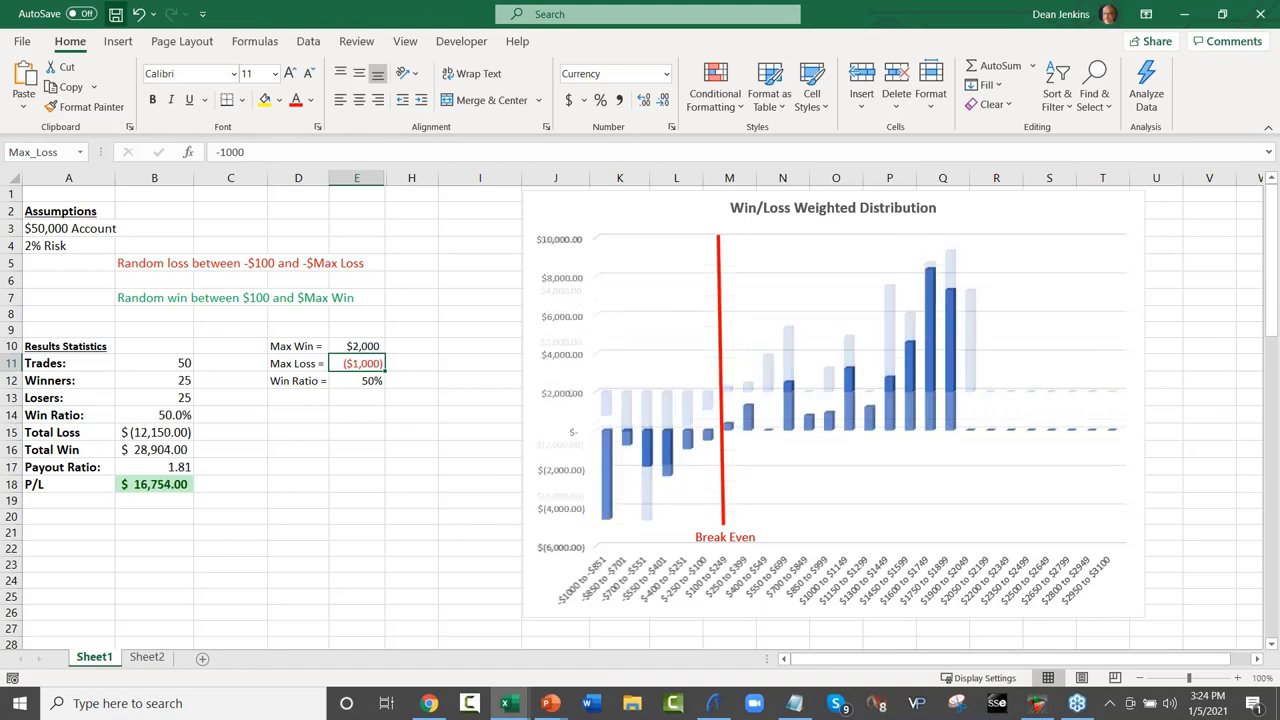
key("F9")
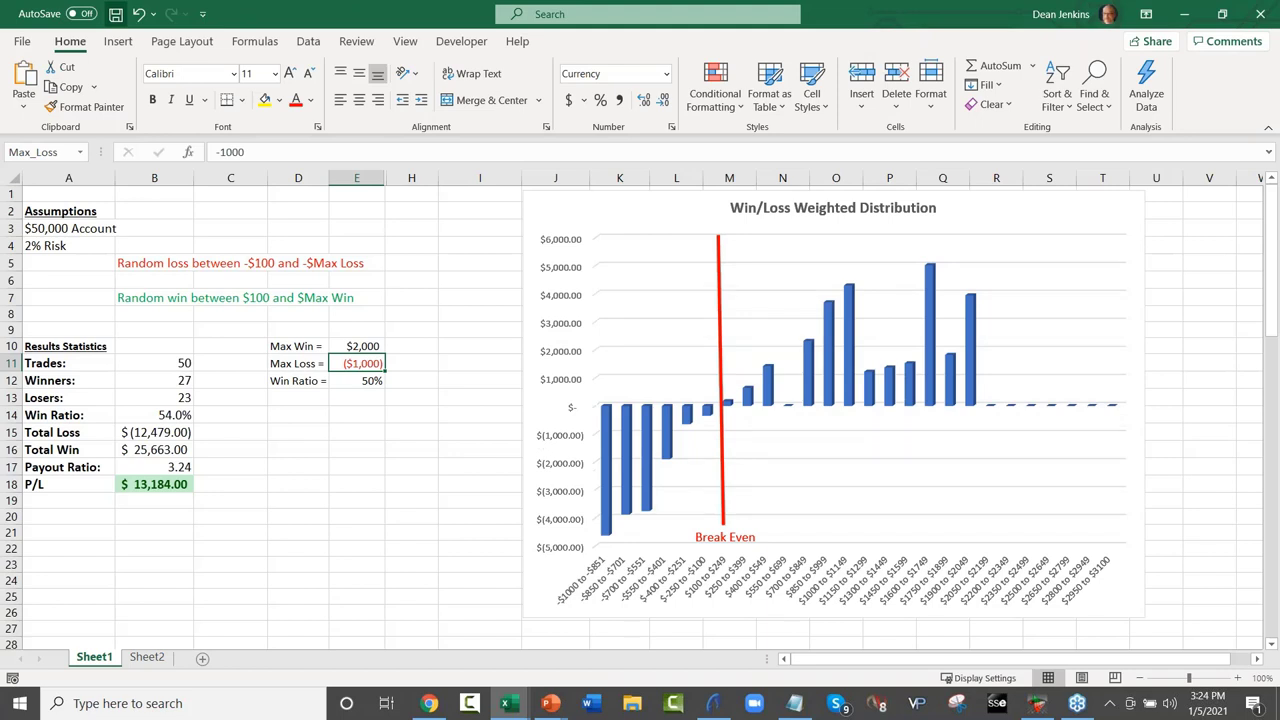
key("ctrl+s")
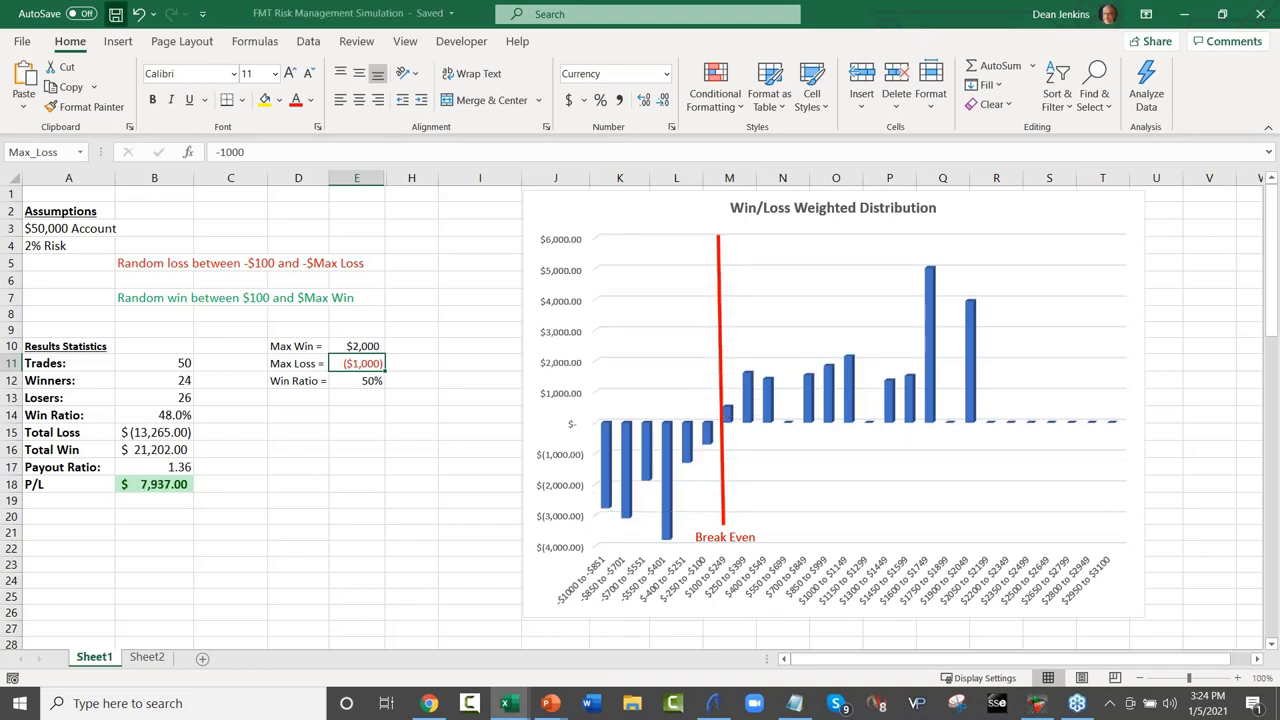
key("F9")
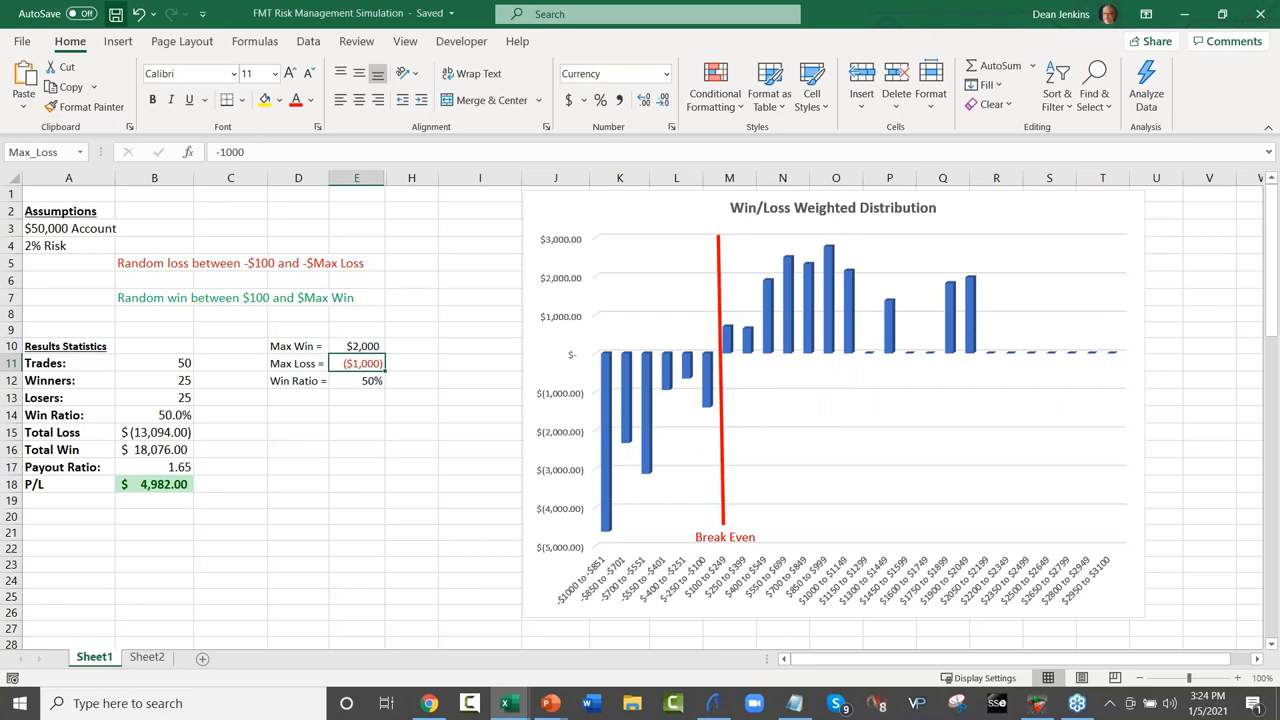
key("F9")
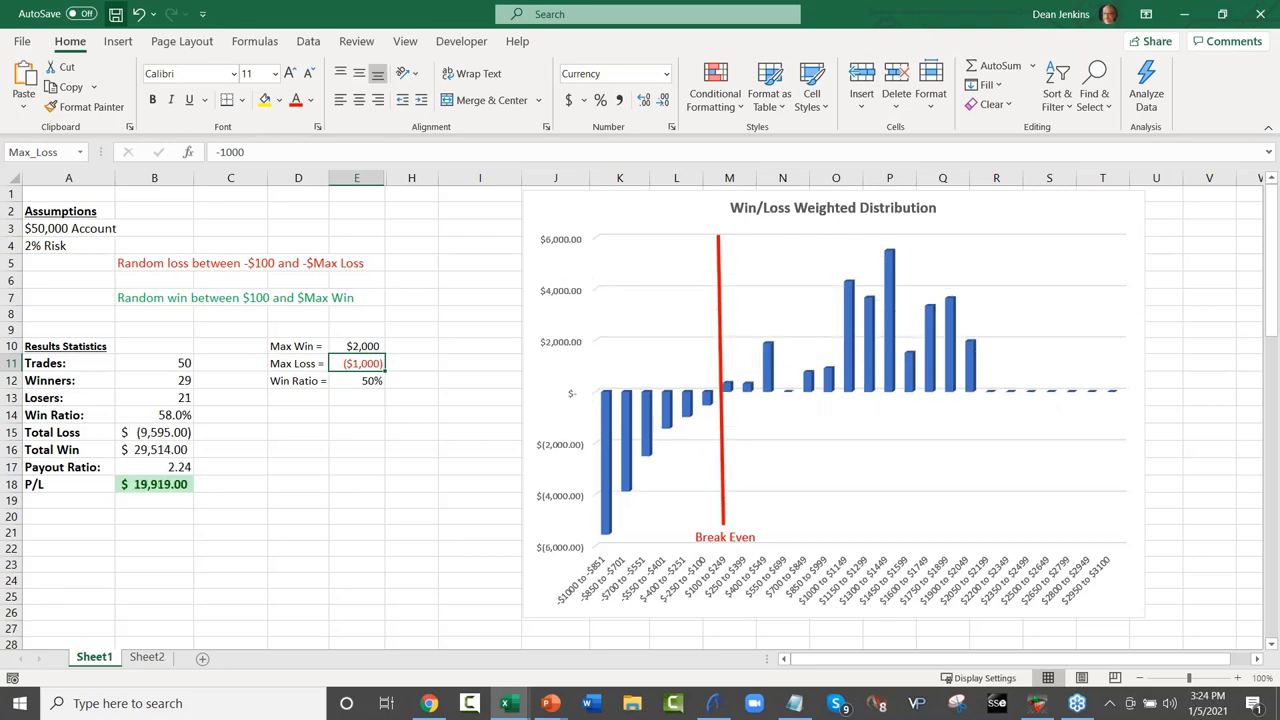
key("ctrl+s")
key("F9")
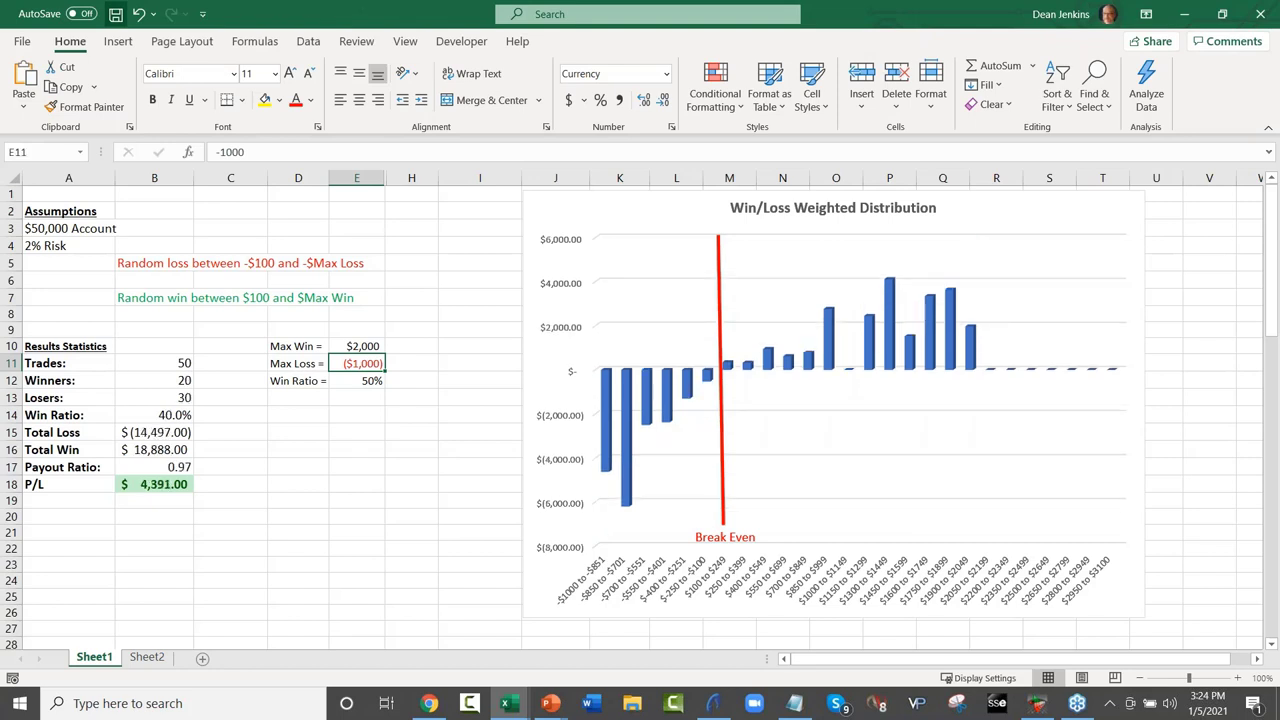
key("ctrl+s")
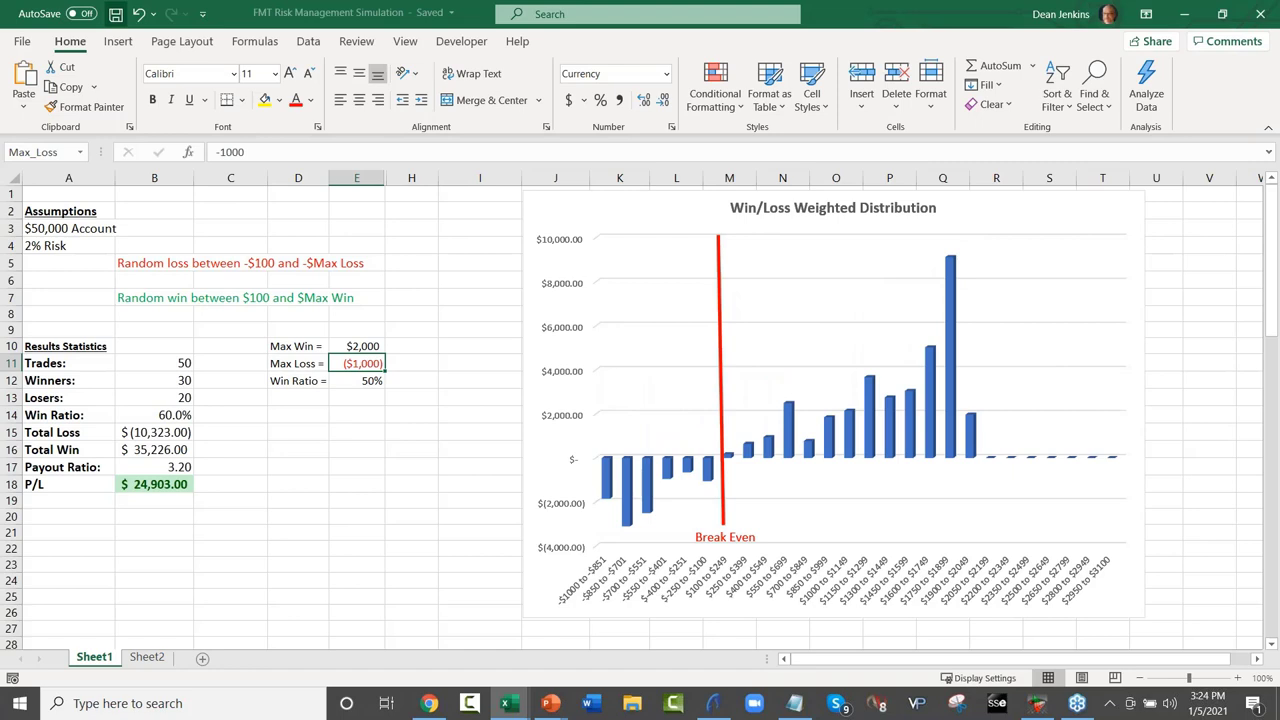
key("ctrl+s")
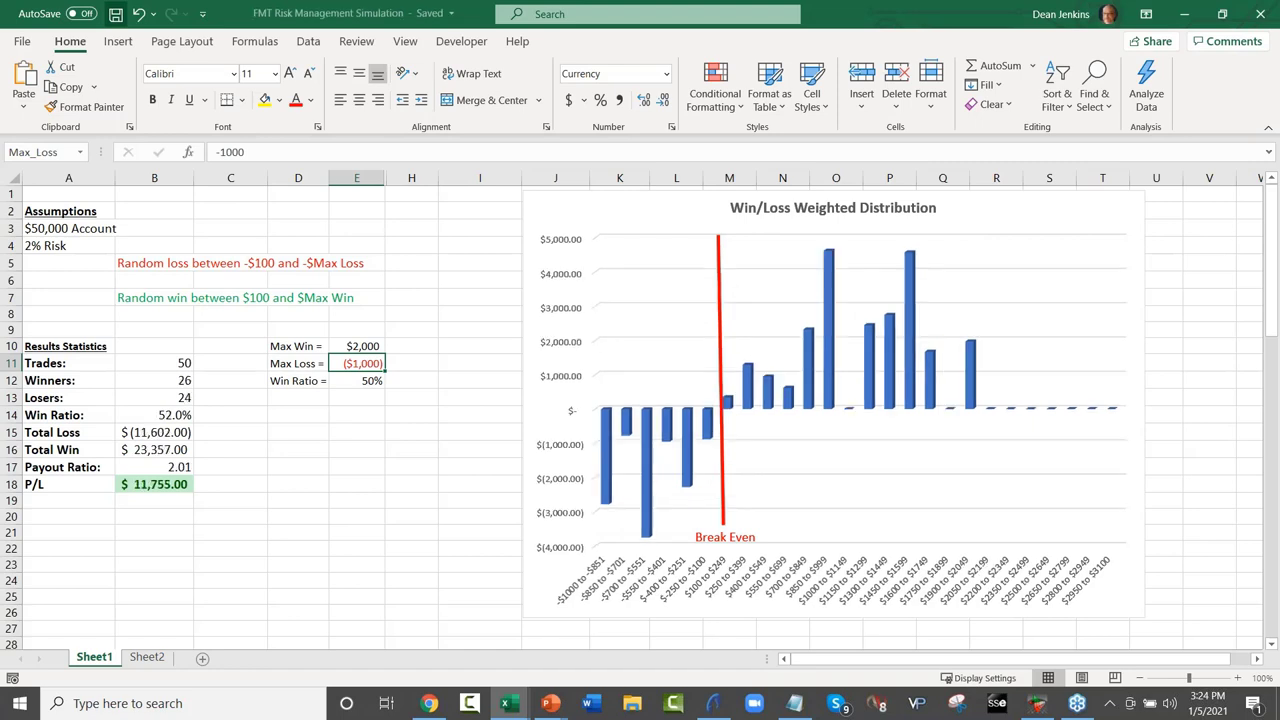
key("ctrl+s")
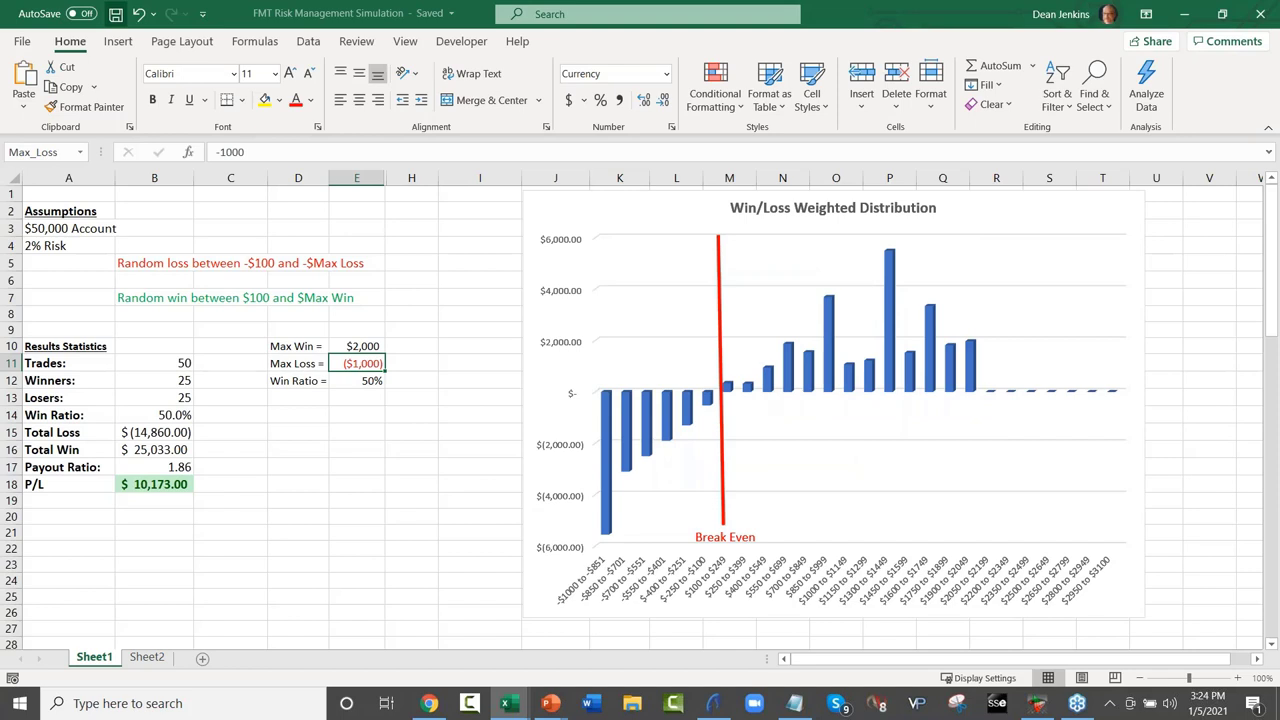
key("ctrl+s")
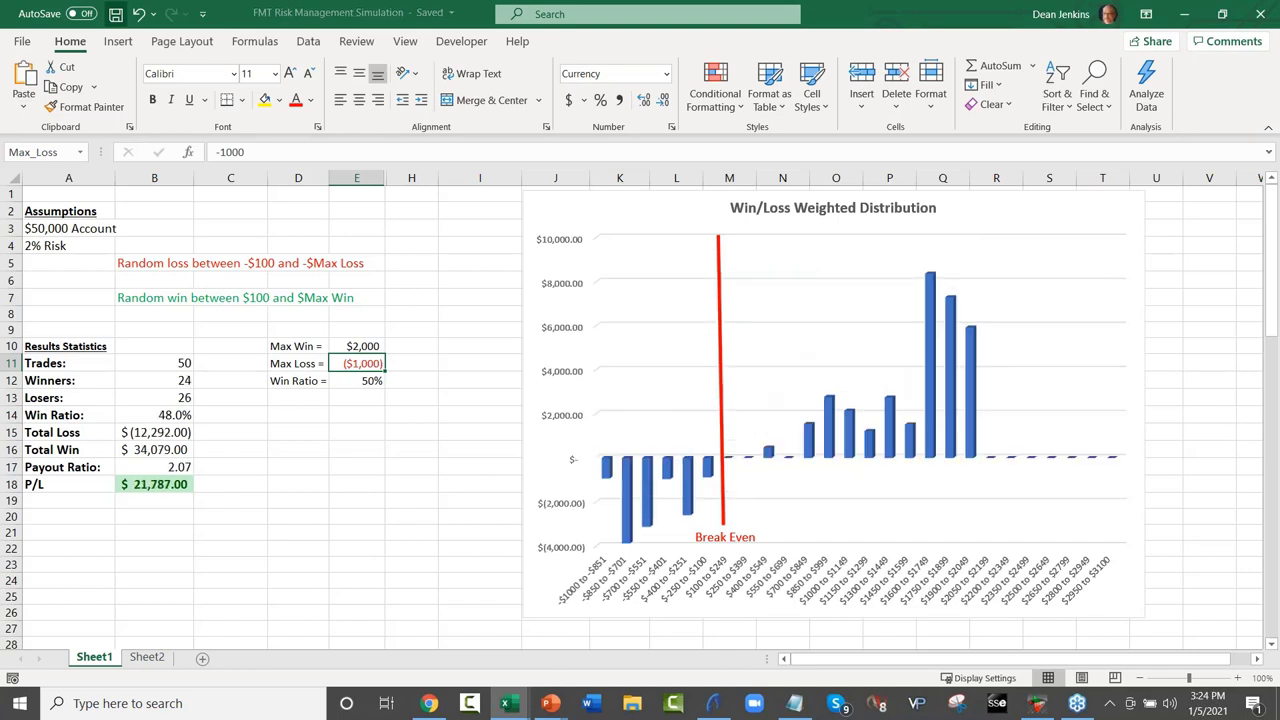
key("ctrl+s")
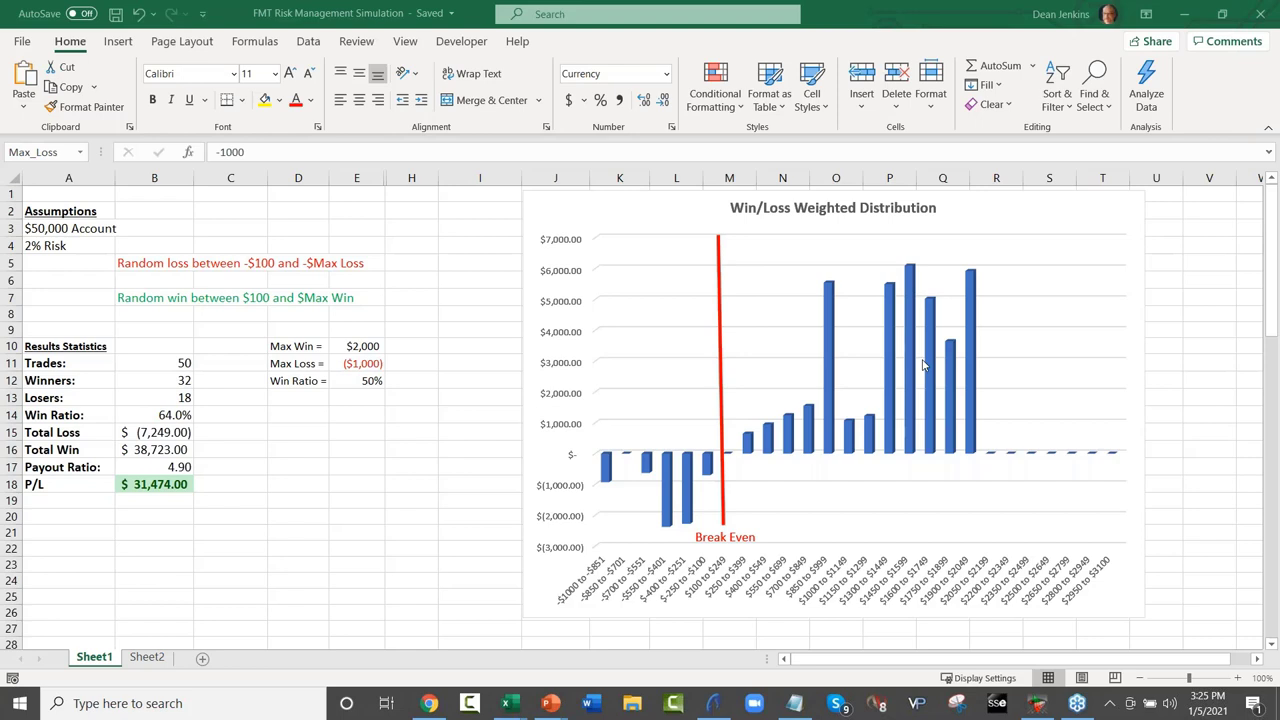
Bring the 2020 Follow Me Trades Picks Results workbook into view, examine its 2020 YTD totals, and return to the simulation workbook.
key("alt+Tab")
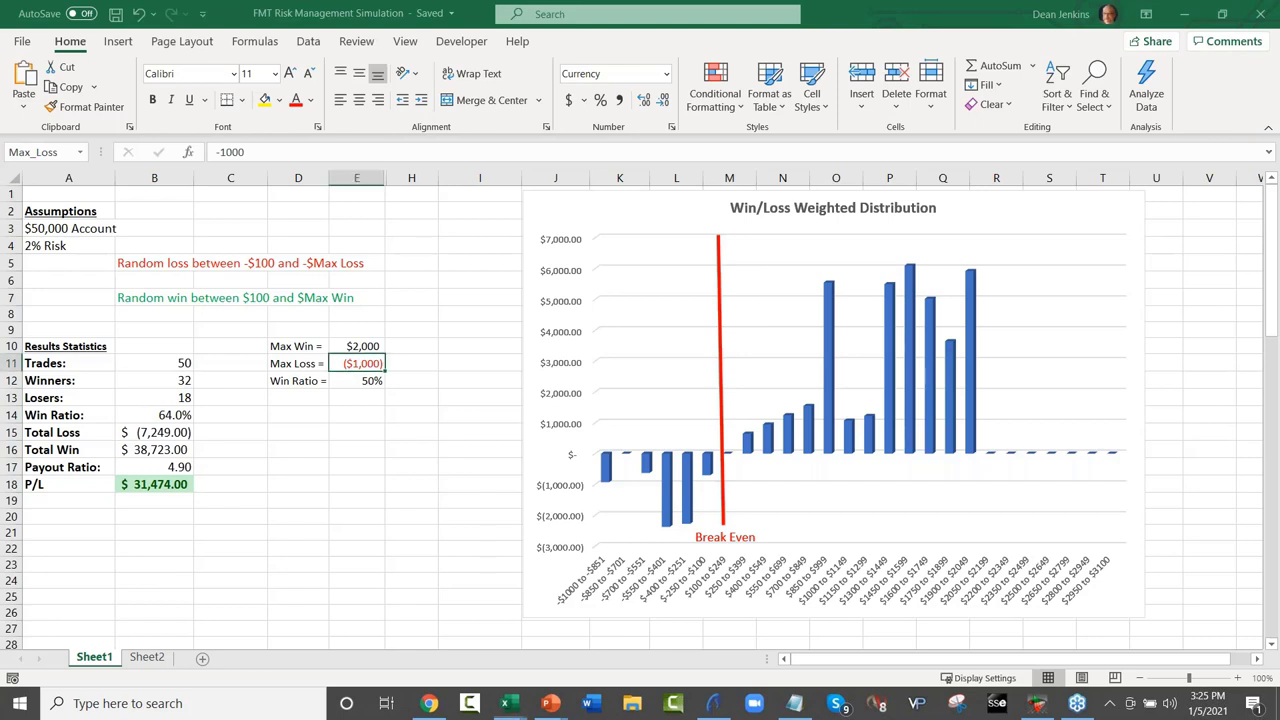
key("alt+Tab")
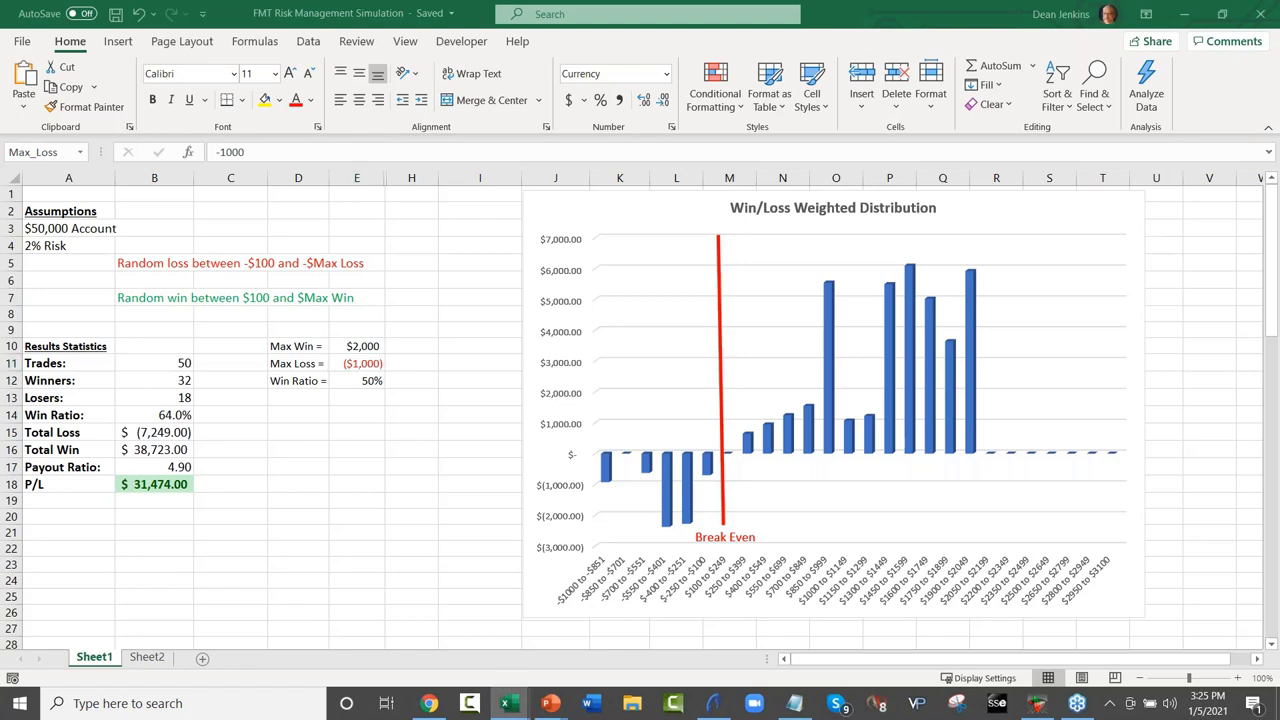
left_click_drag(935, 550, 1020, 577)
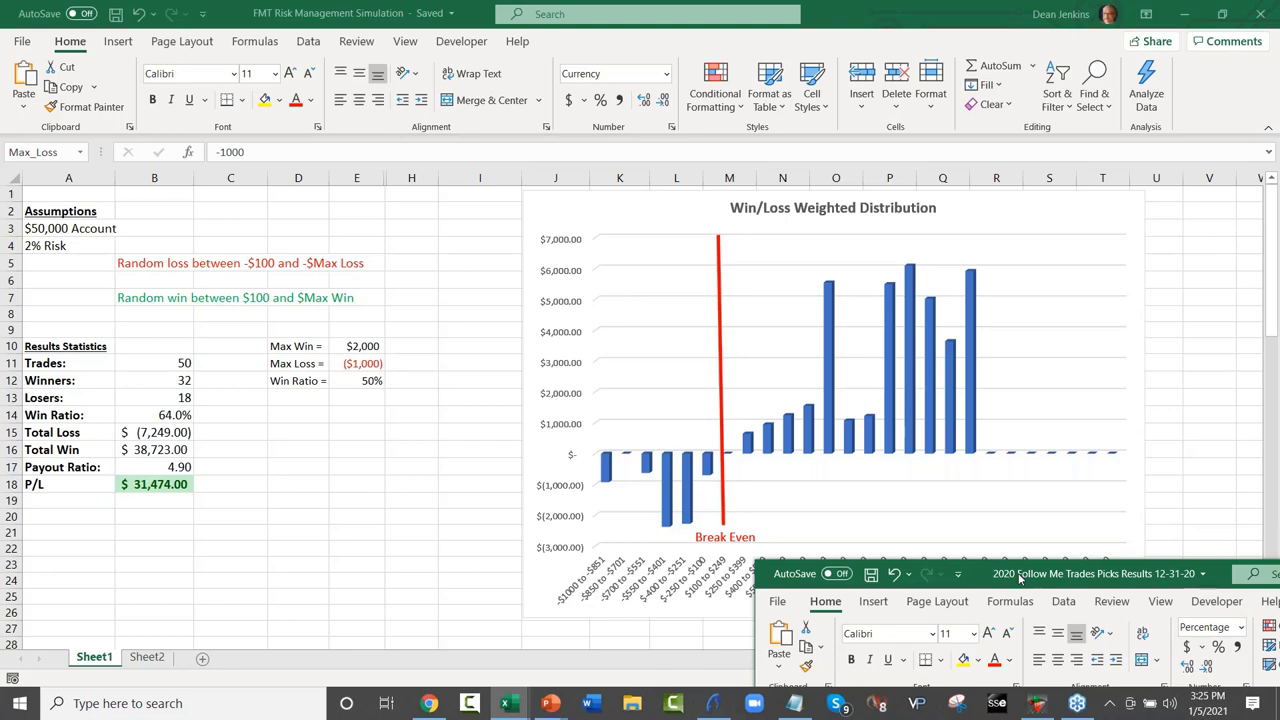
left_click_drag(1020, 577, 420, 30)
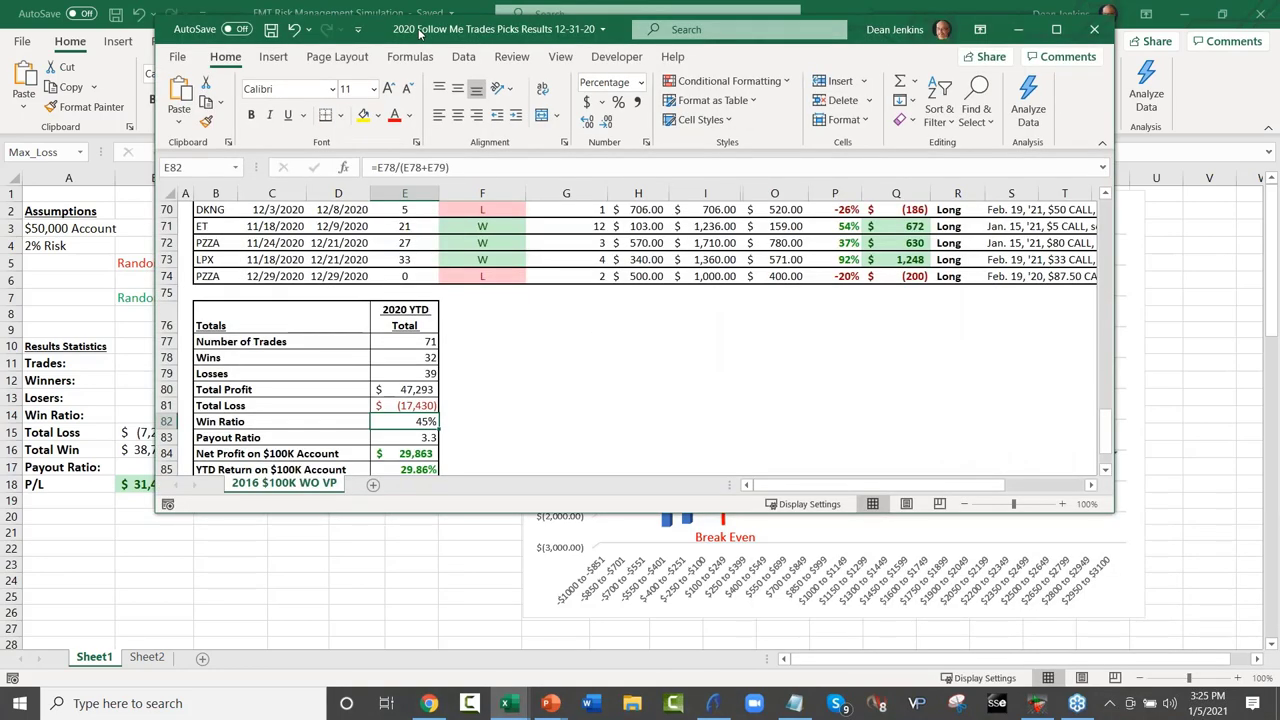
left_click_drag(420, 33, 493, 72)
scroll(634, 444, "down", 1)
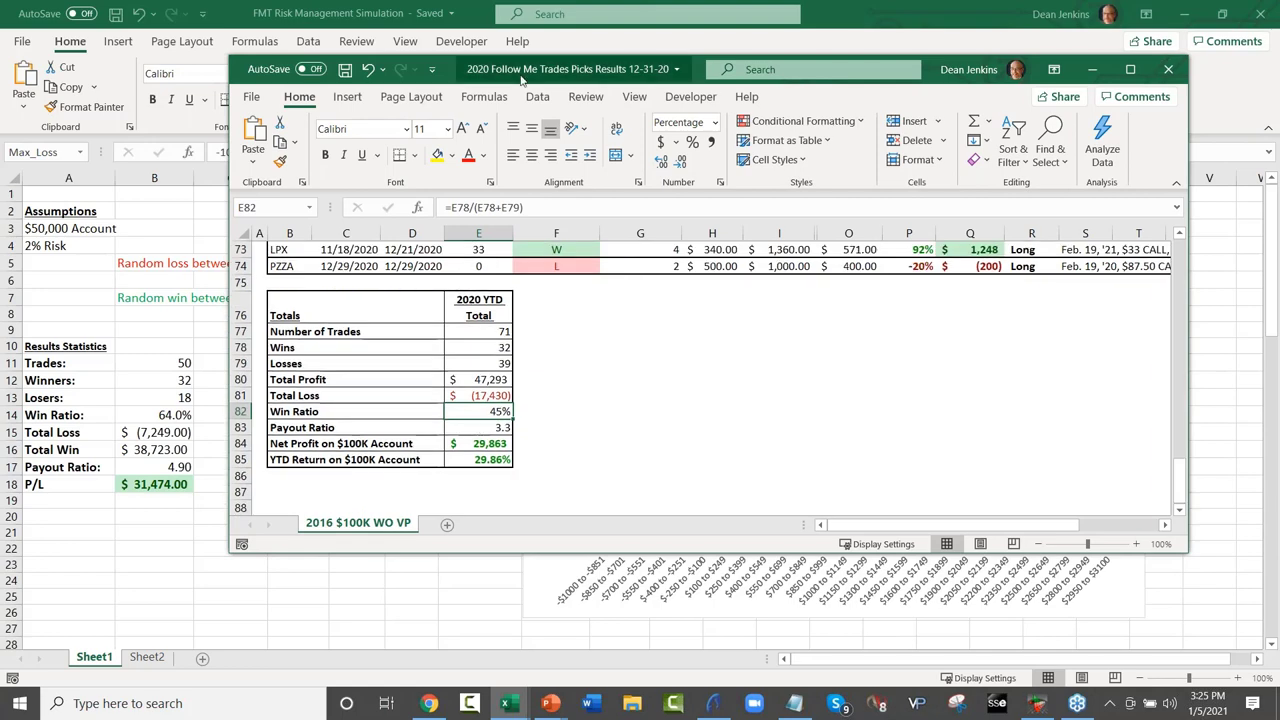
left_click_drag(520, 79, 503, 81)
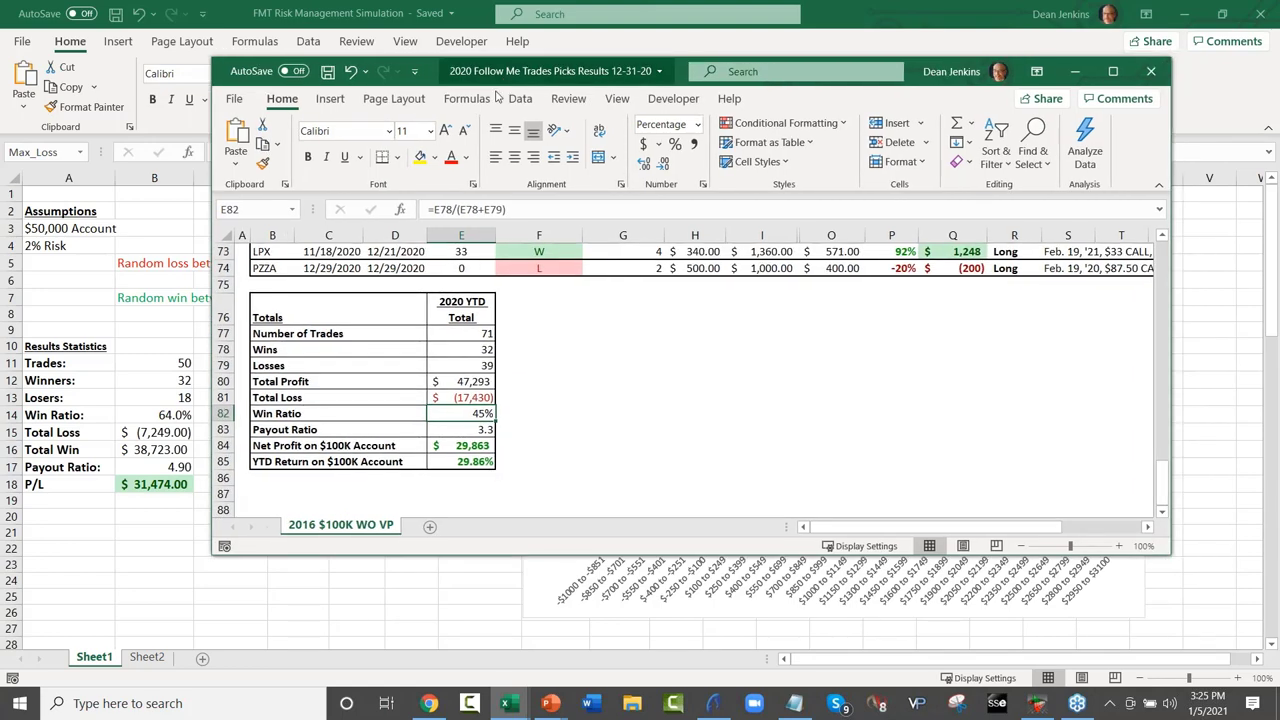
key("alt+Tab")
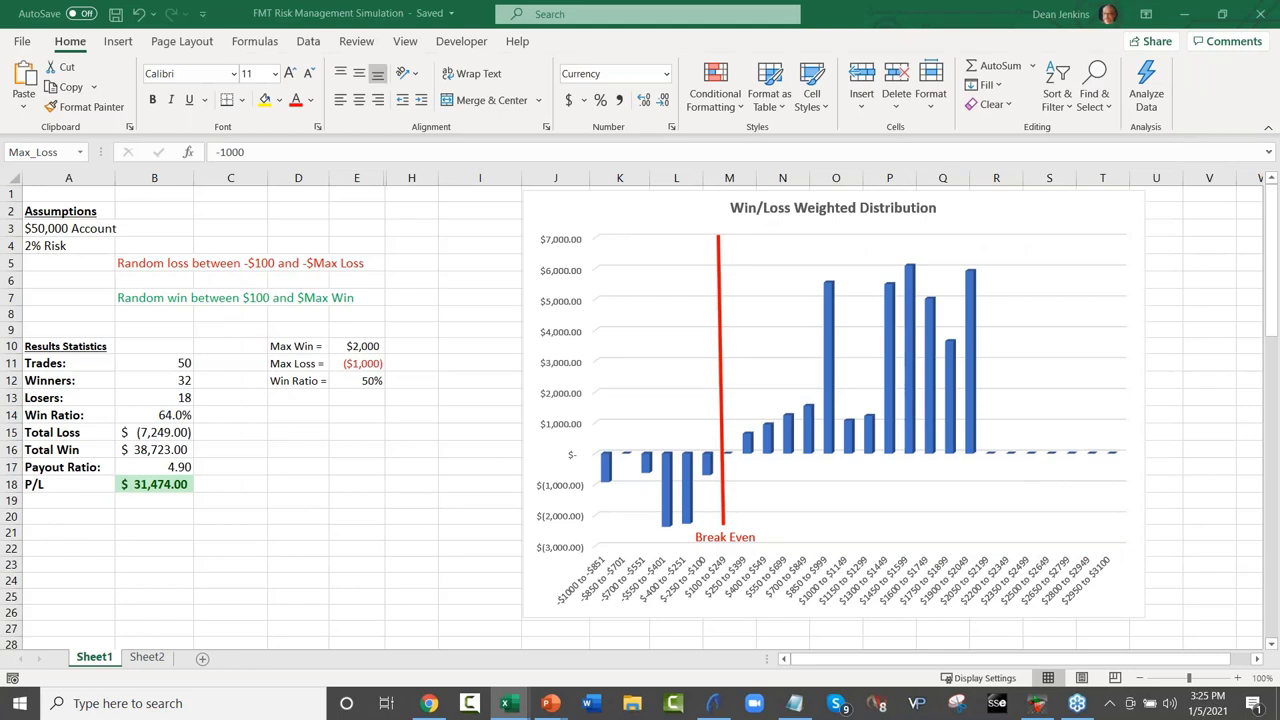
Set the simulation's Win Ratio assumption to 45% and its Max Win to $3,300.
left_click(358, 382)
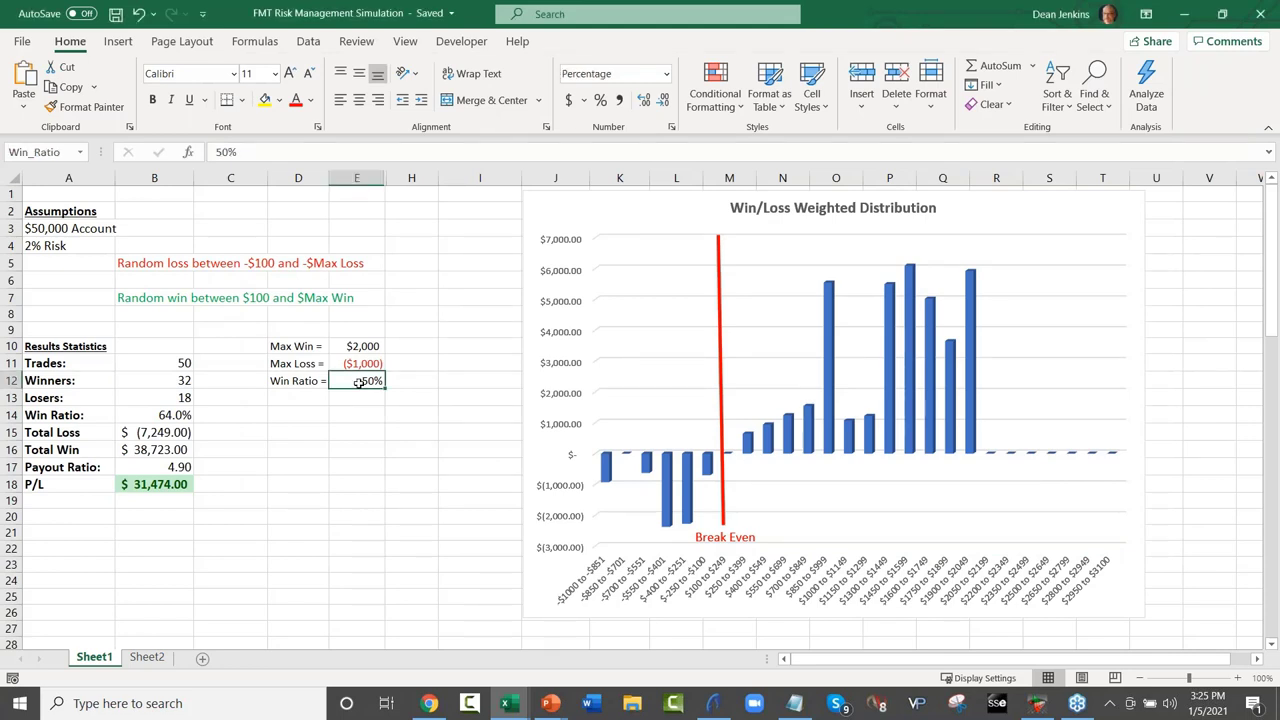
type("45")
key("Up")
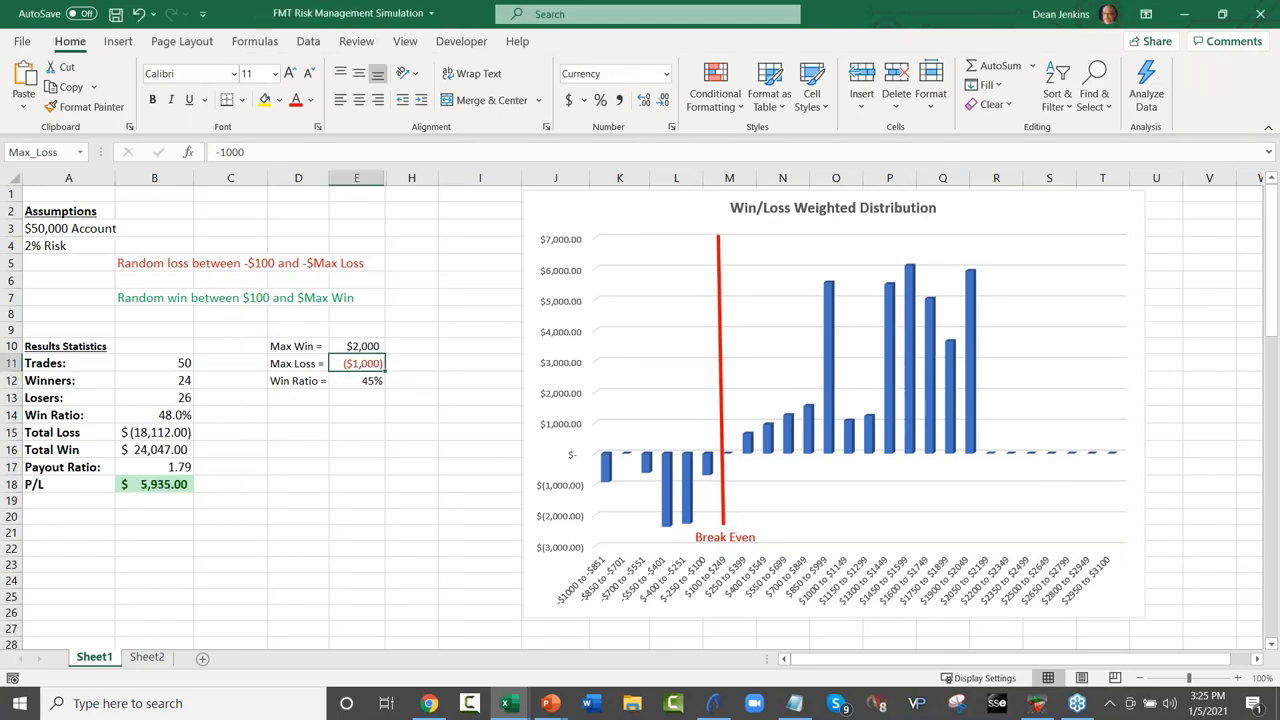
key("Up")
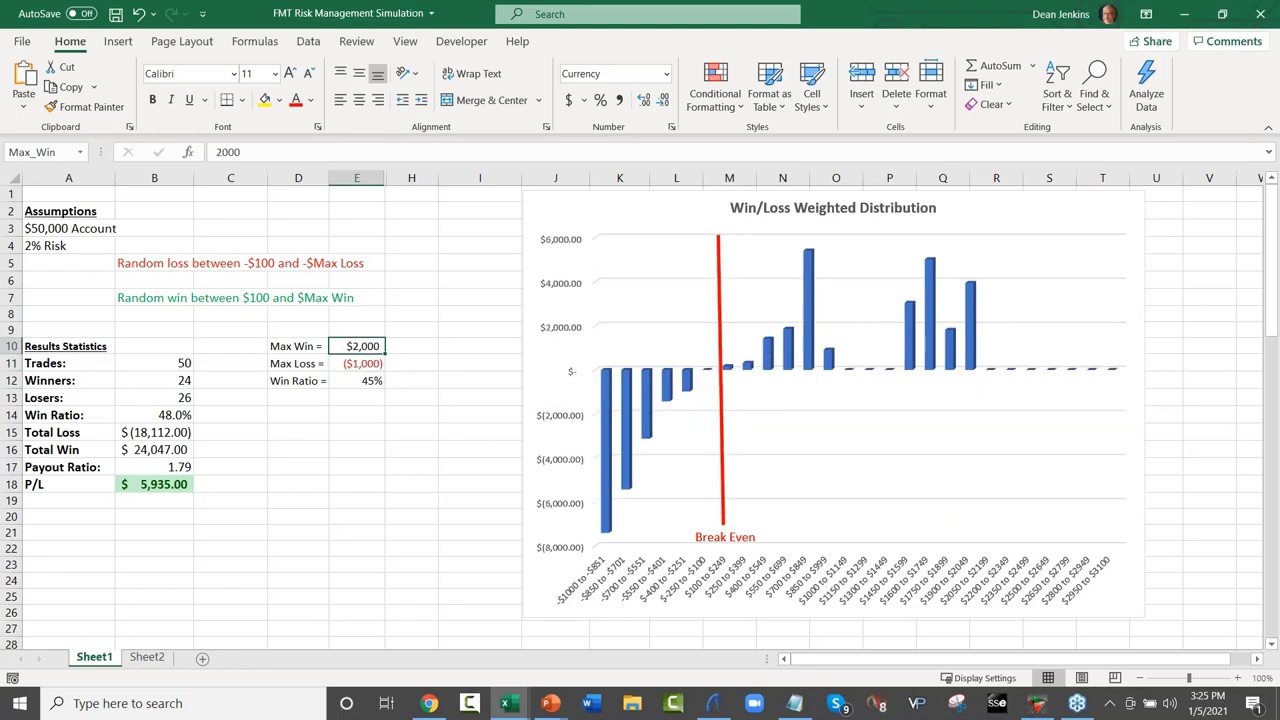
type("3")
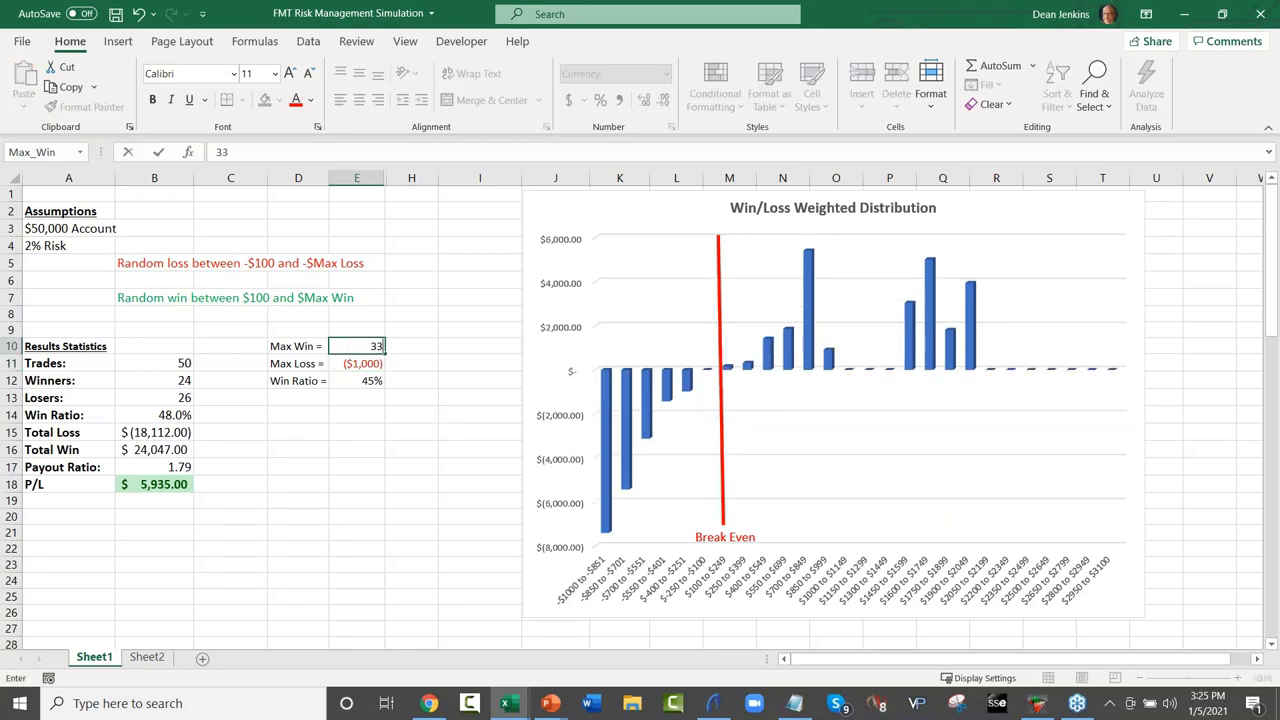
type(",300")
key("Return")
Save the workbook and recalculate the simulation for the 45% win ratio and $3,300 maximum win.
key("ctrl+s")
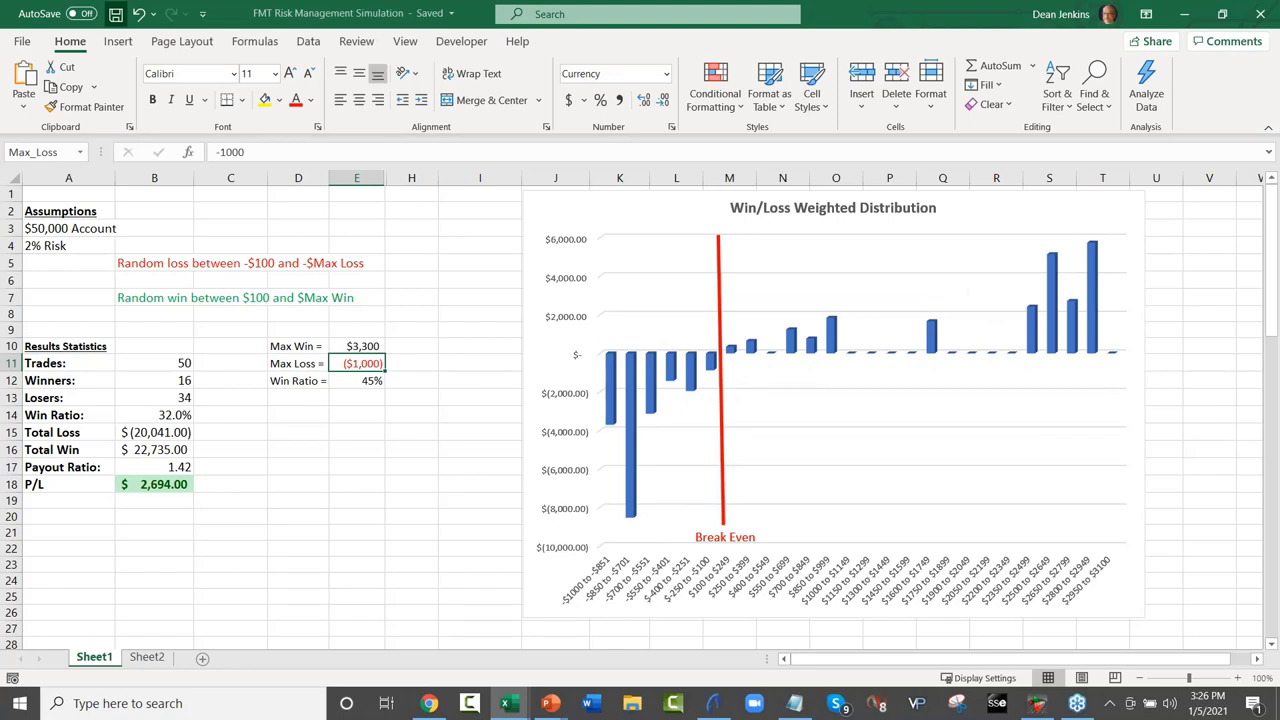
key("F9")
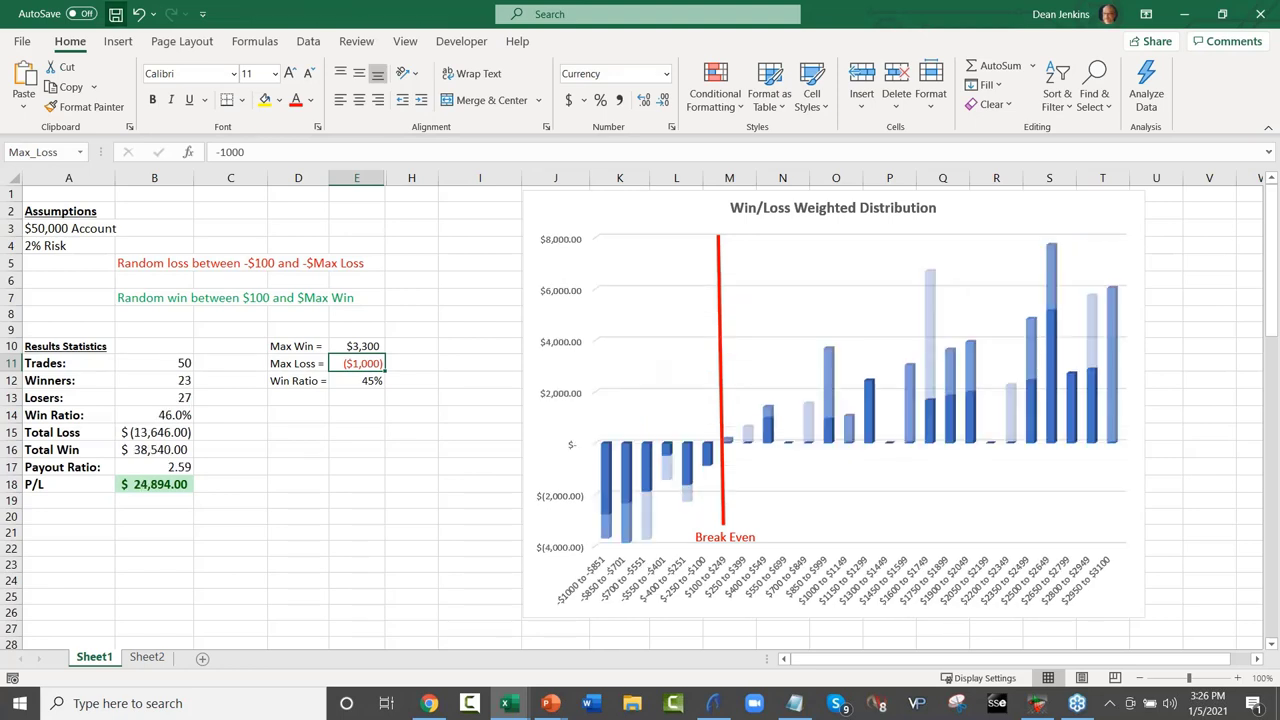
key("F9")
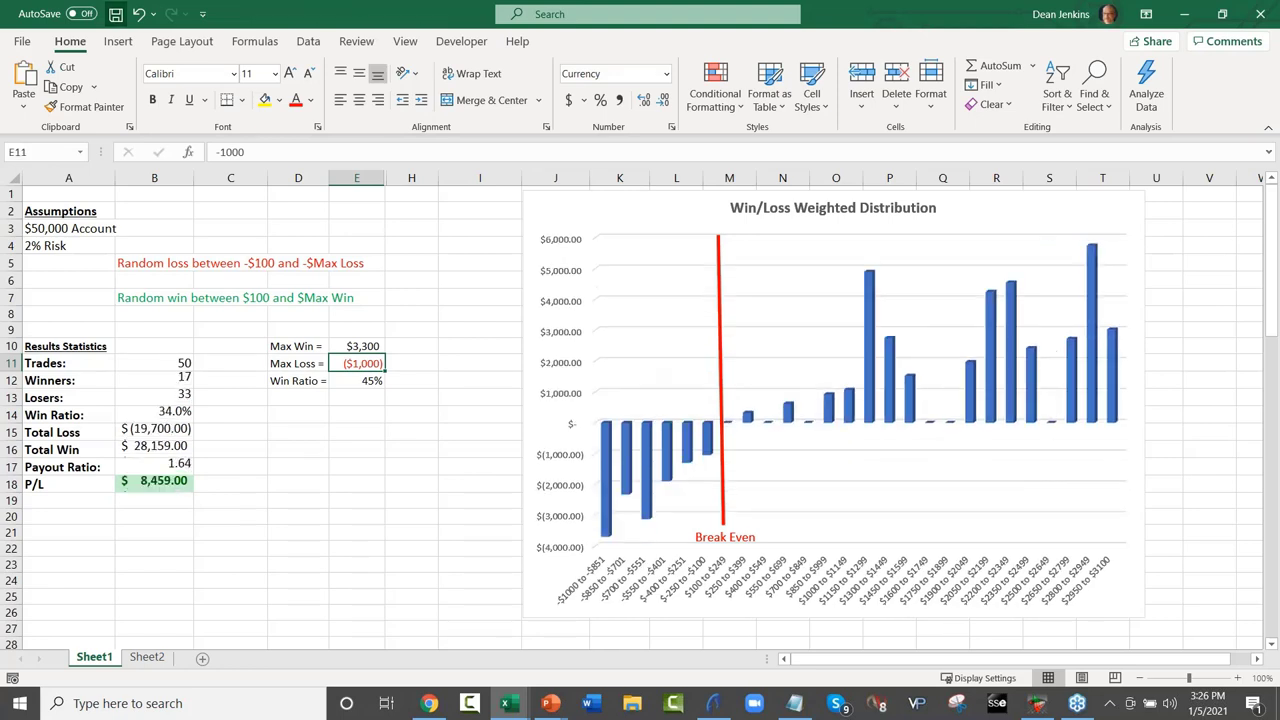
Set the simulation's Max Win assumption to $2,000 and its Win Ratio to 65%.
left_click(372, 345)
key("F9")
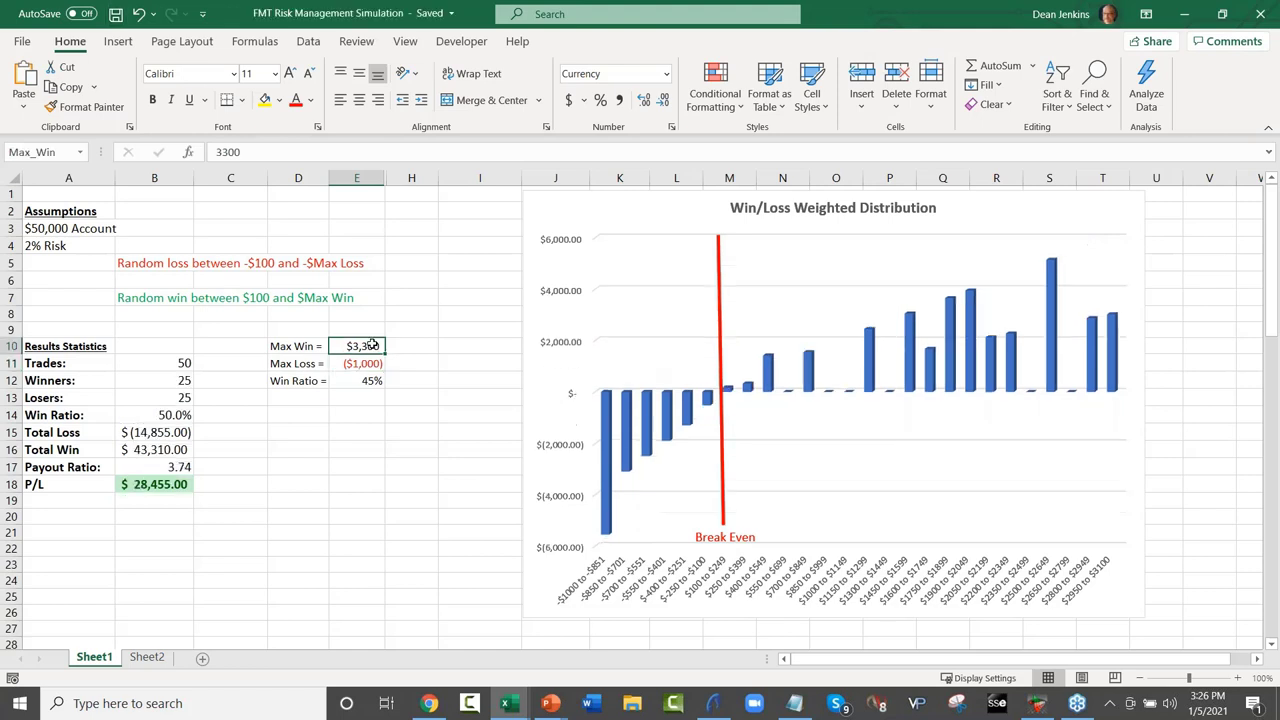
type("2,00")
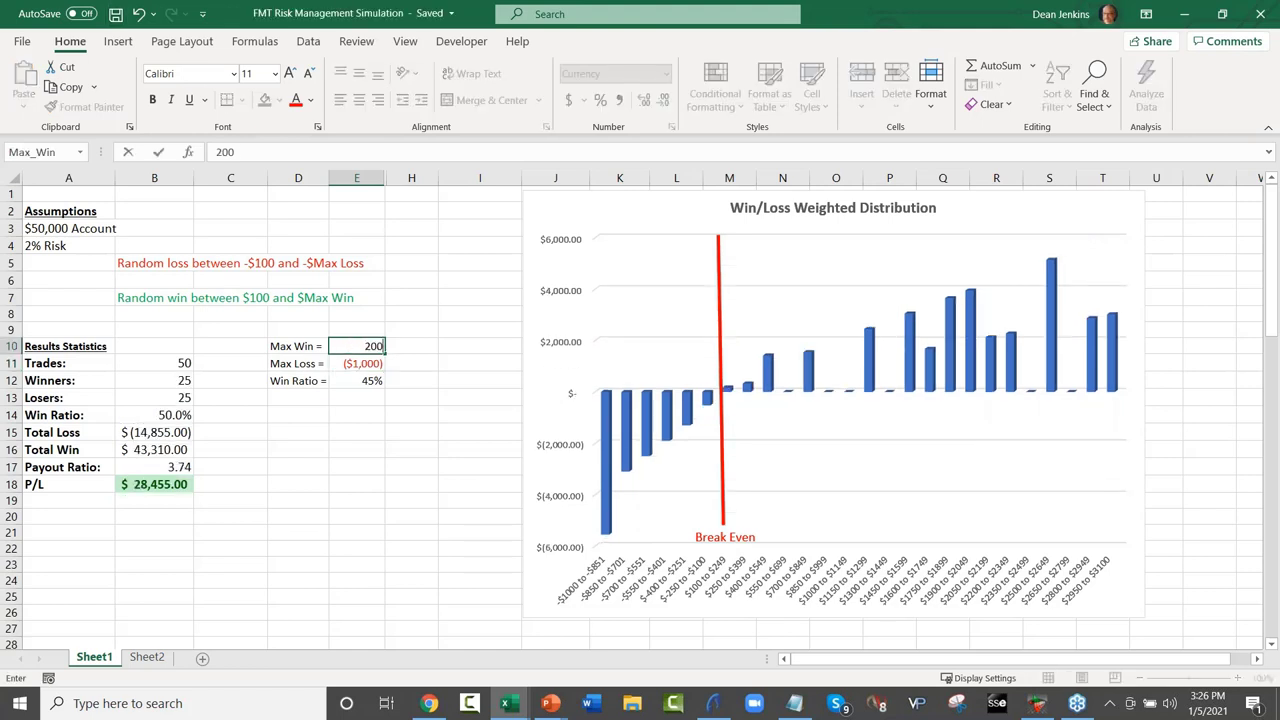
type("0")
key("Return")
key("Return")
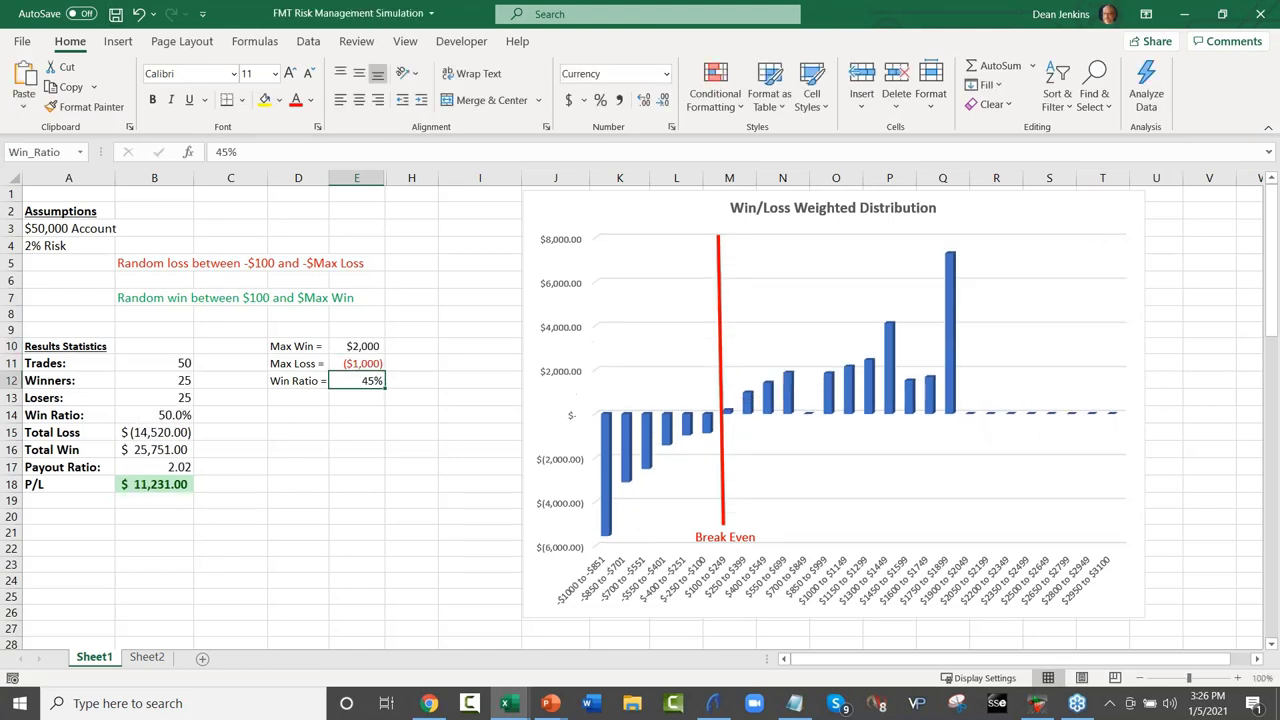
type("65")
key("Return")
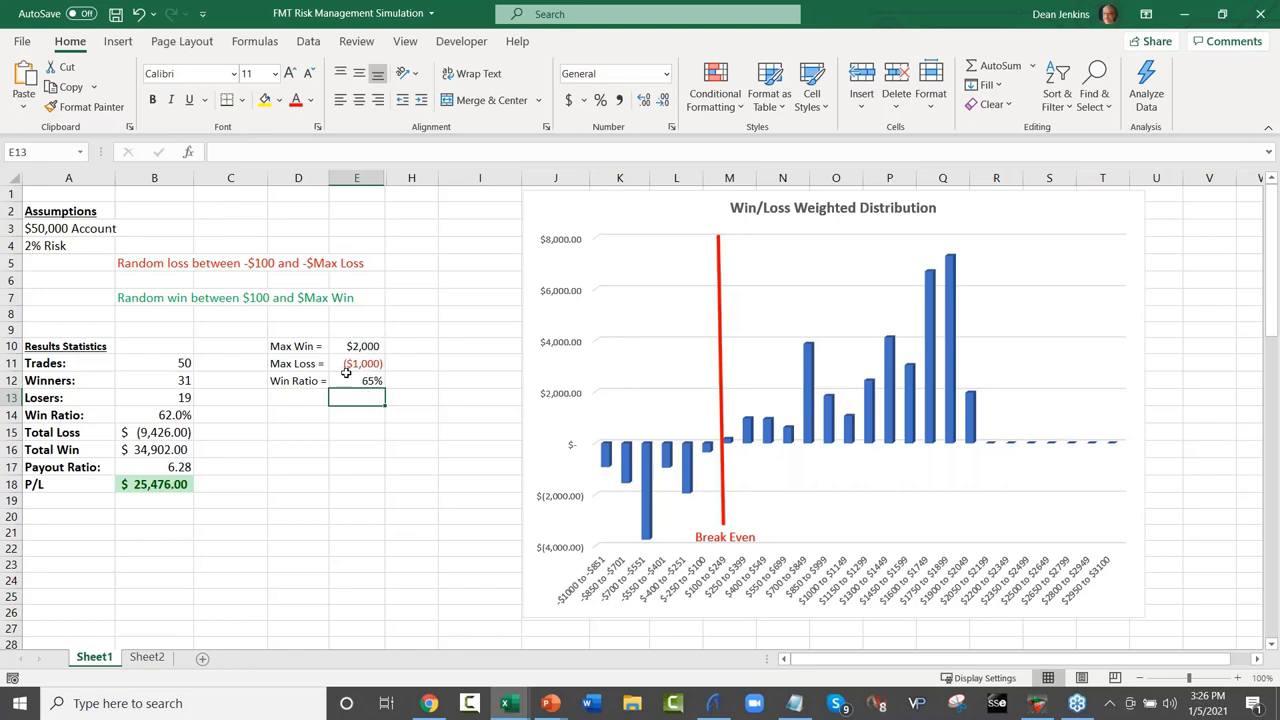
Save the workbook repeatedly to recalculate the simulation with new random results at the 65% win ratio and $2,000 maximum win.
left_click(115, 14)
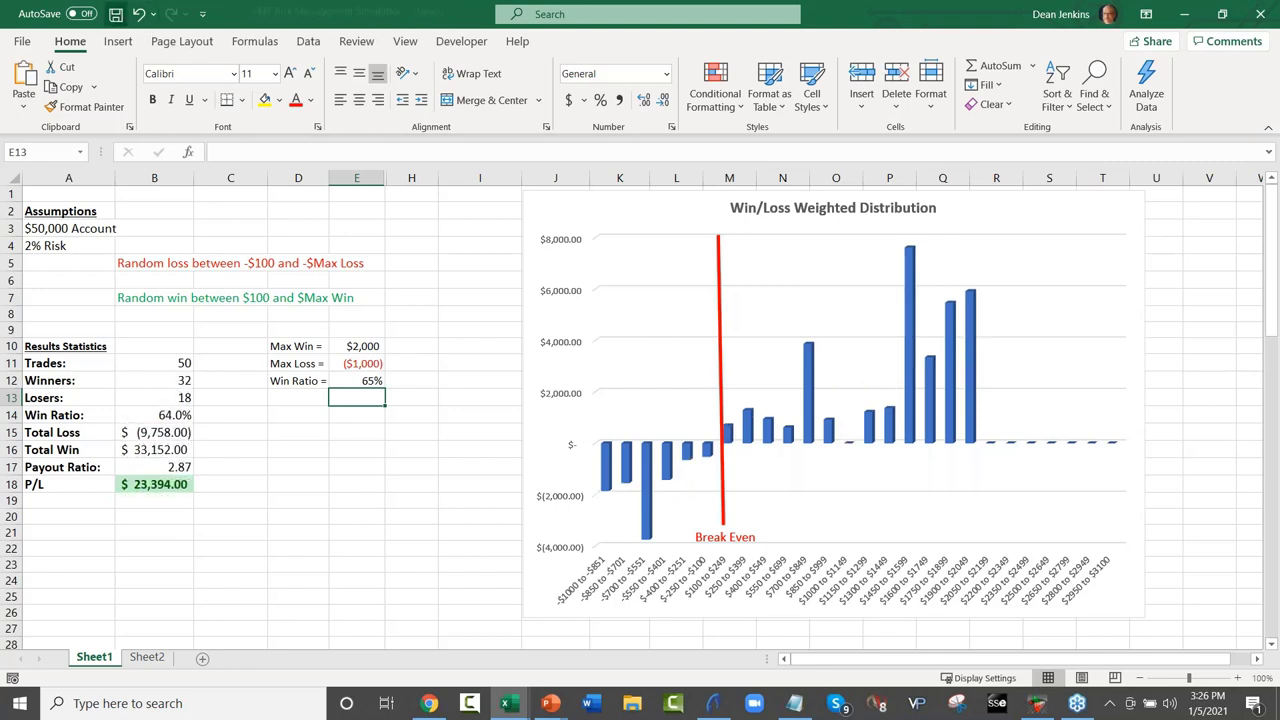
left_click(115, 14)
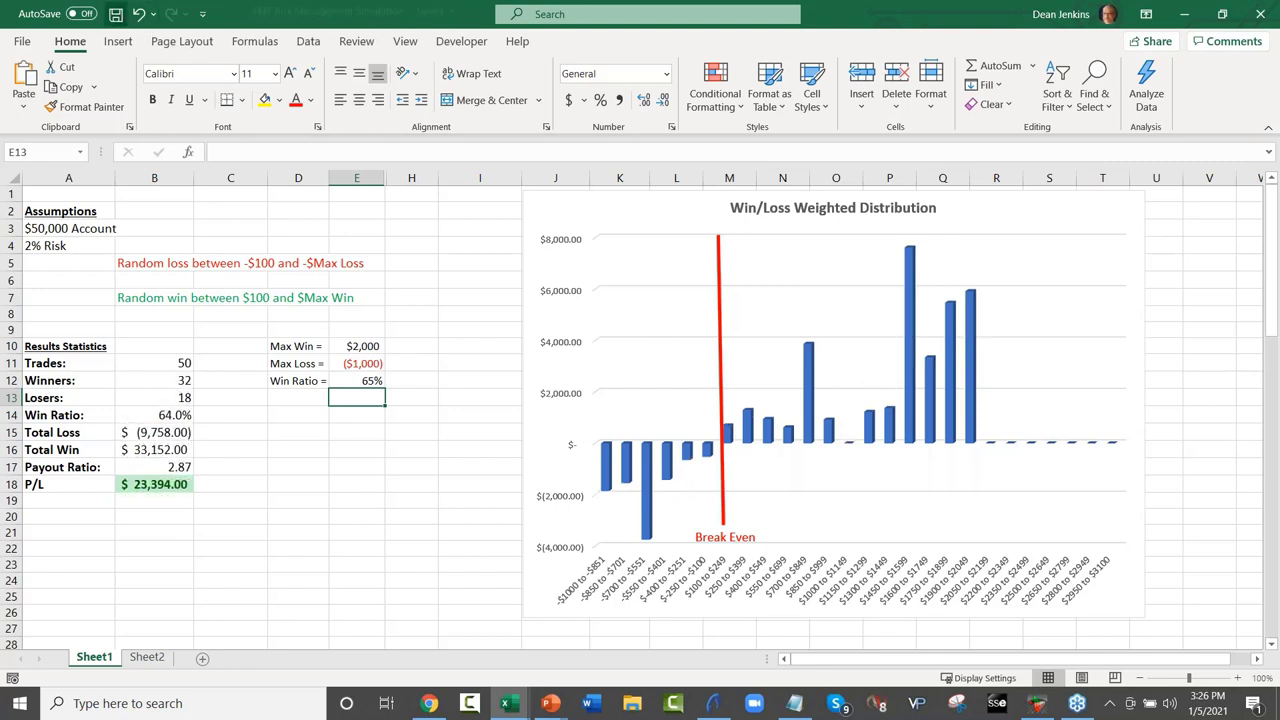
left_click(115, 14)
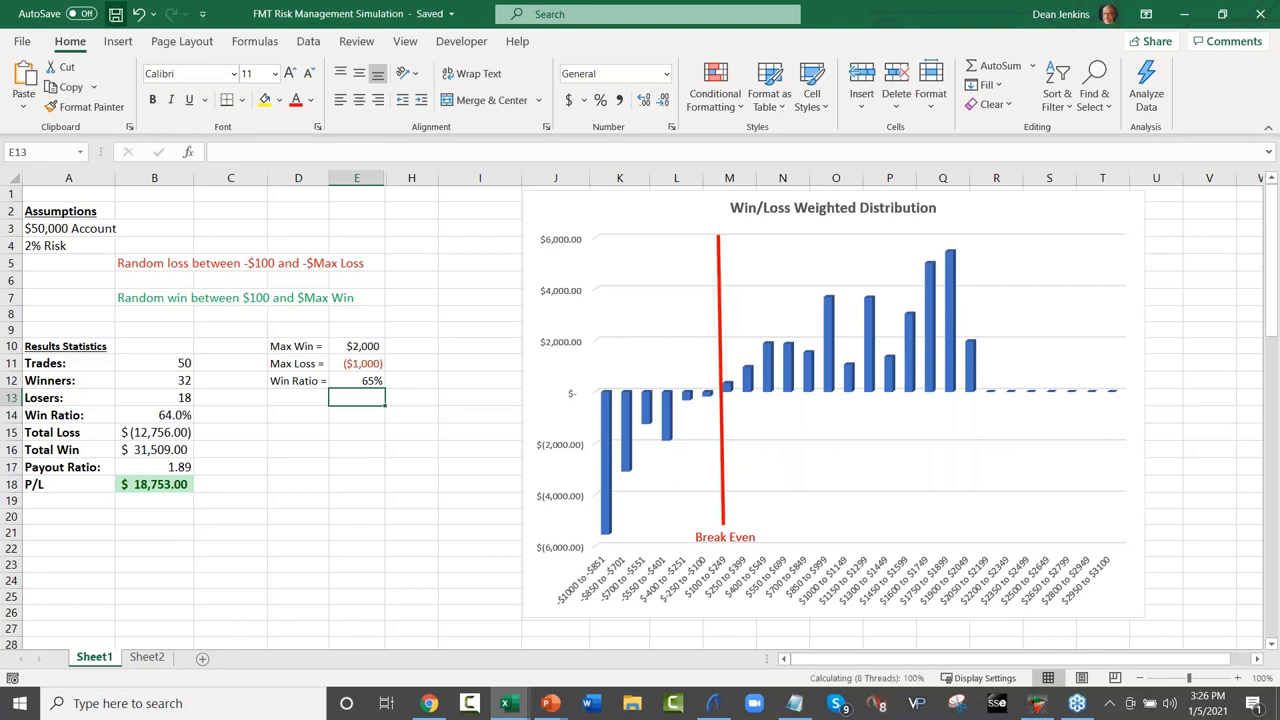
key("ctrl+s")
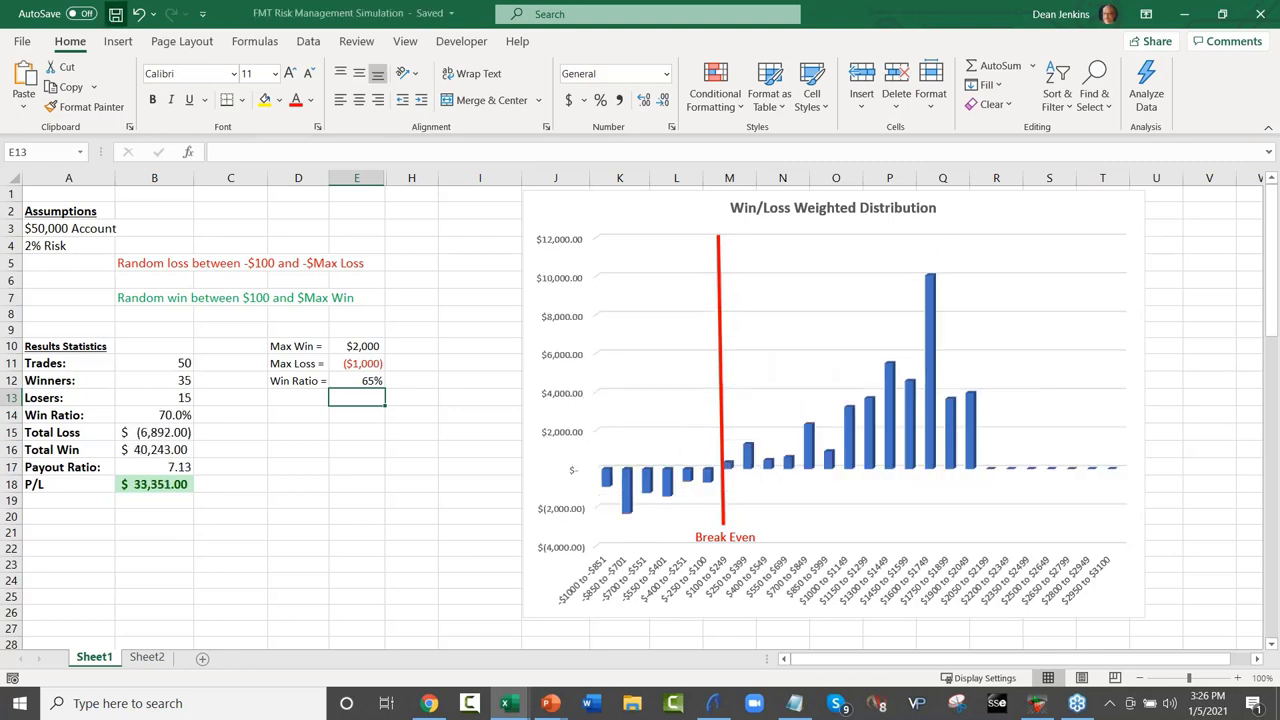
key("ctrl+s")
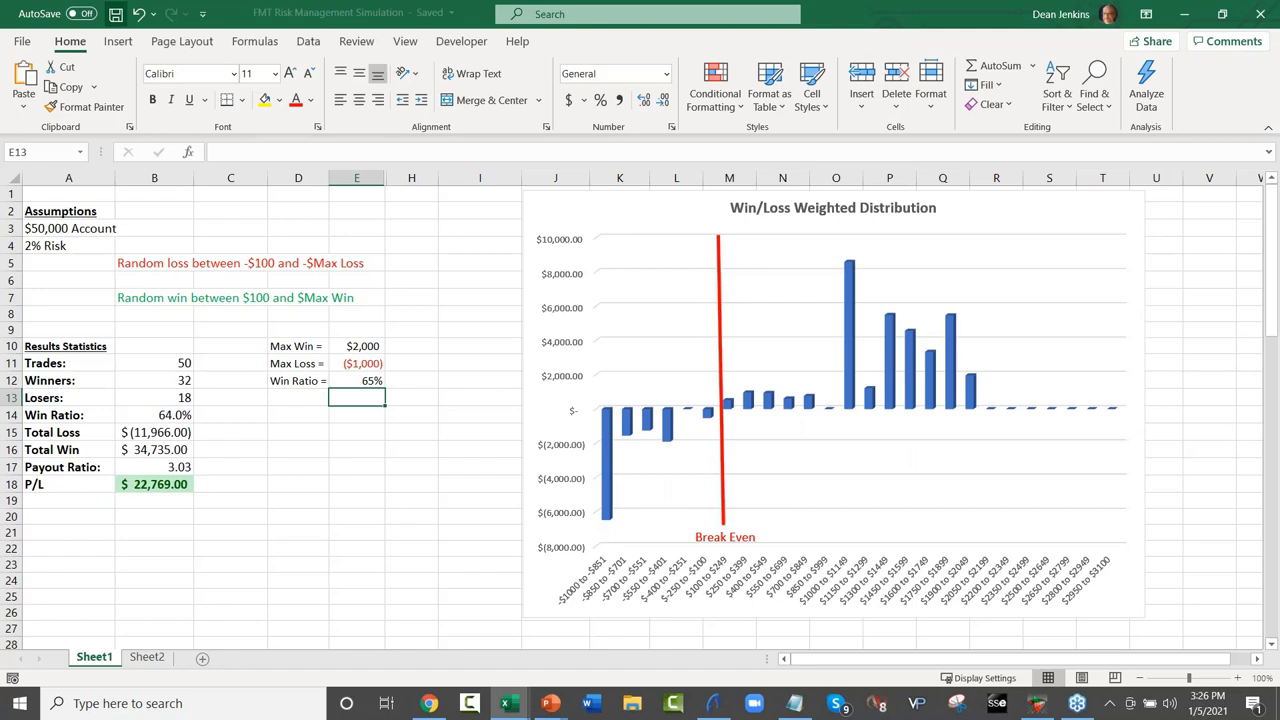
key("ctrl+s")
key("ctrl+s")
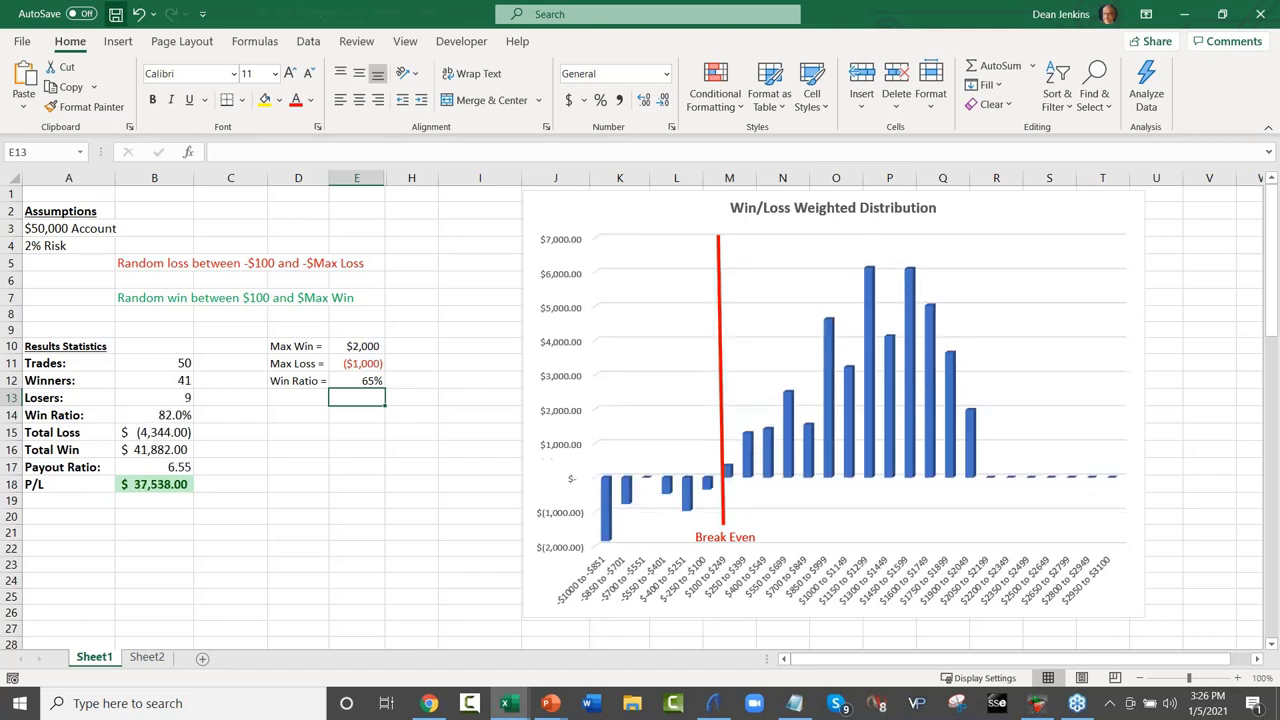
key("ctrl+s")
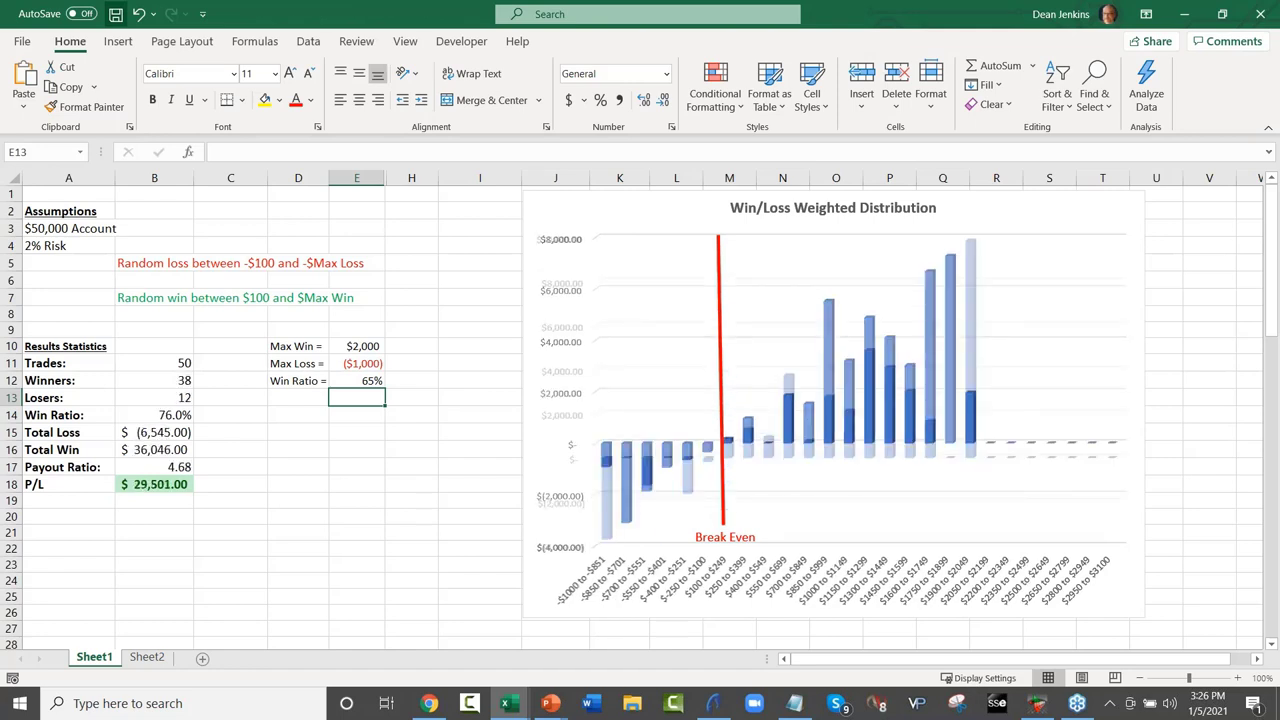
key("ctrl+s")
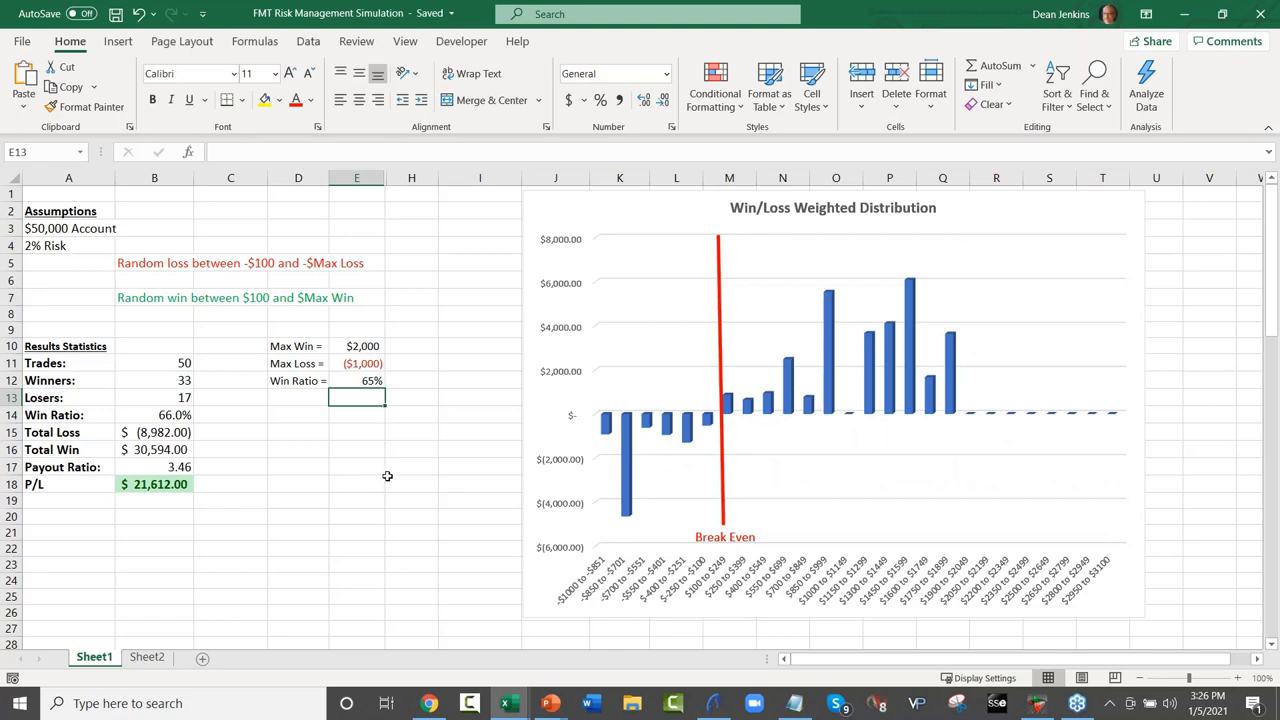